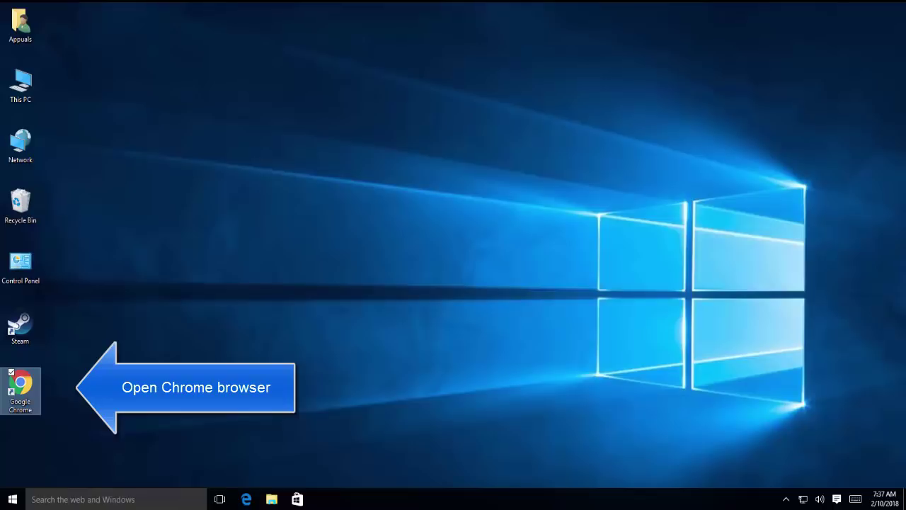
Launch Google Chrome and search its settings for 'proxy'.
double_click(20, 386)
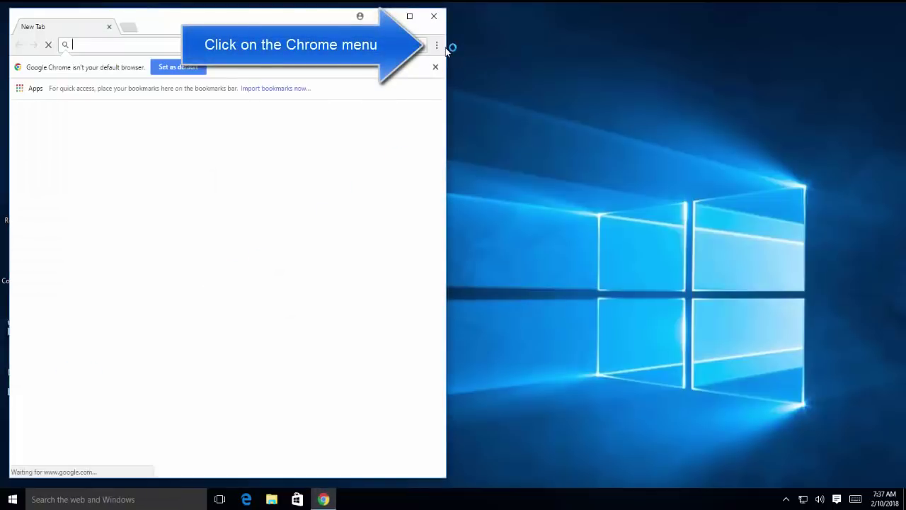
left_click(437, 46)
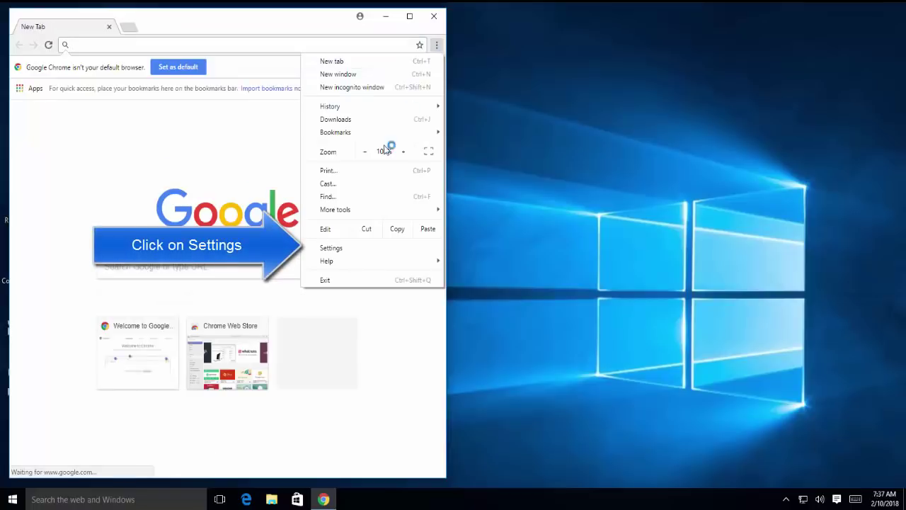
left_click(345, 248)
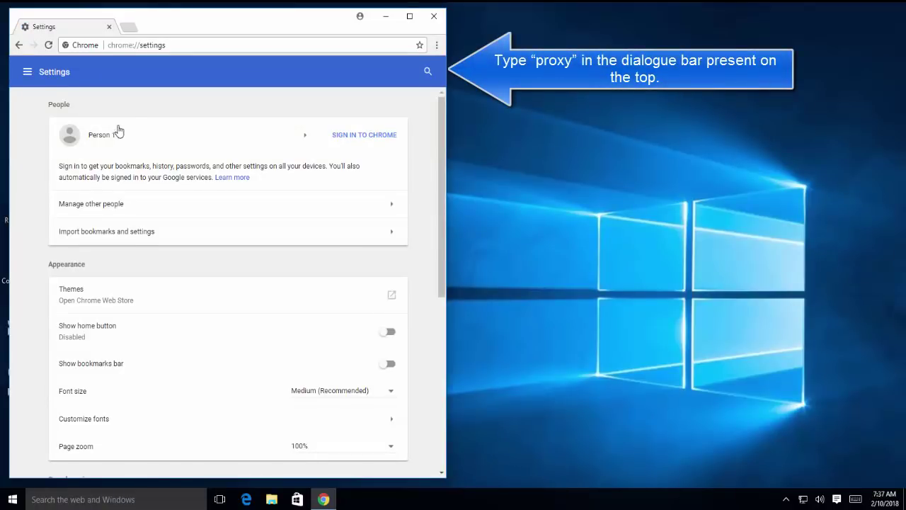
left_click(428, 72)
type("proxy")
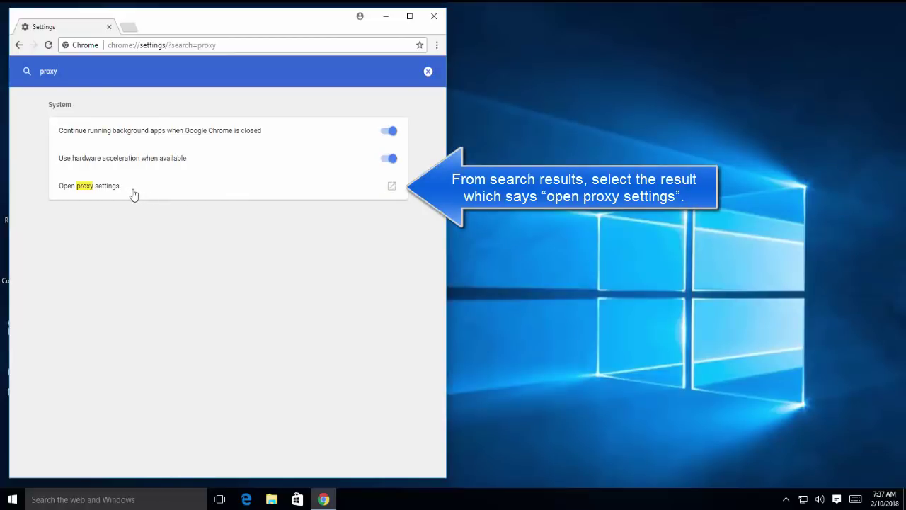
Uncheck 'Automatically detect settings' in the LAN settings and save it in Internet Properties.
left_click(97, 193)
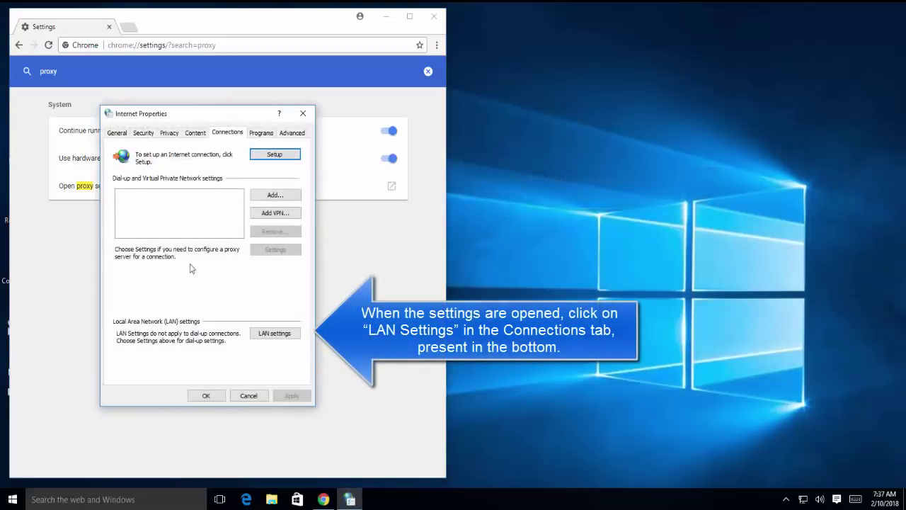
left_click(264, 328)
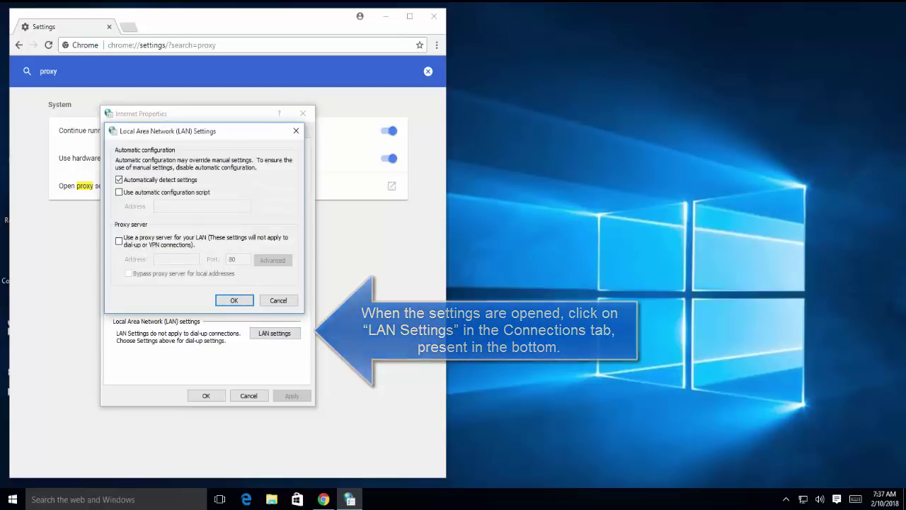
left_click(181, 184)
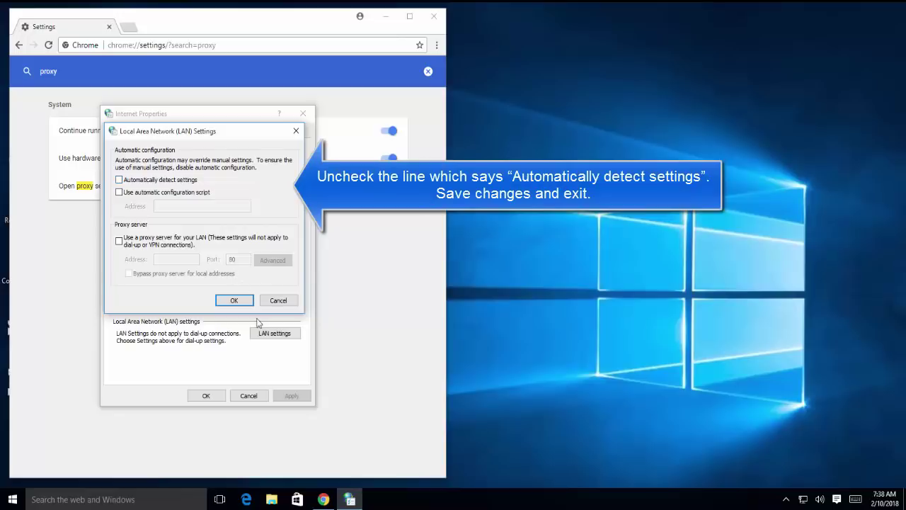
left_click(236, 301)
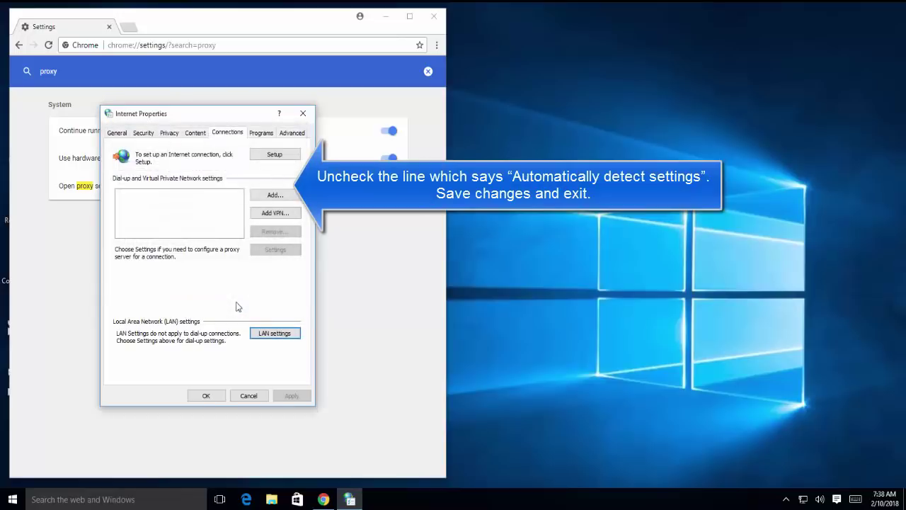
left_click(204, 396)
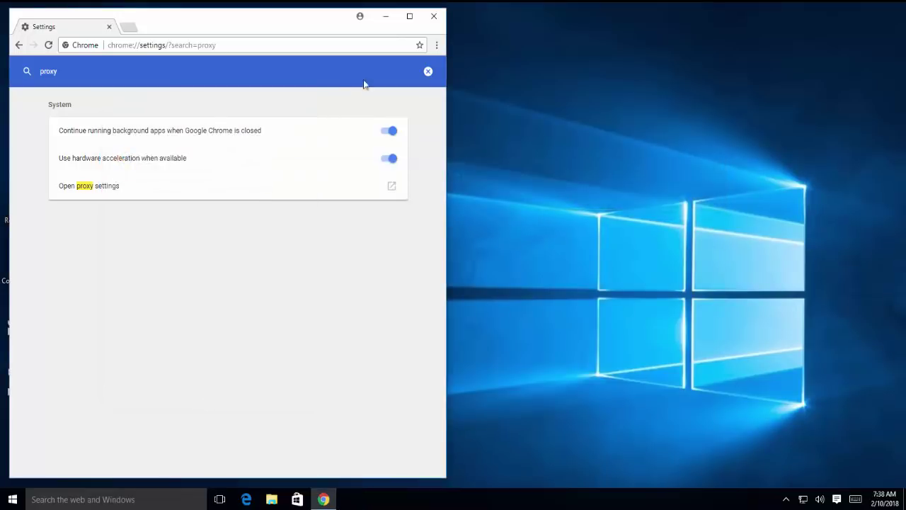
left_click(436, 17)
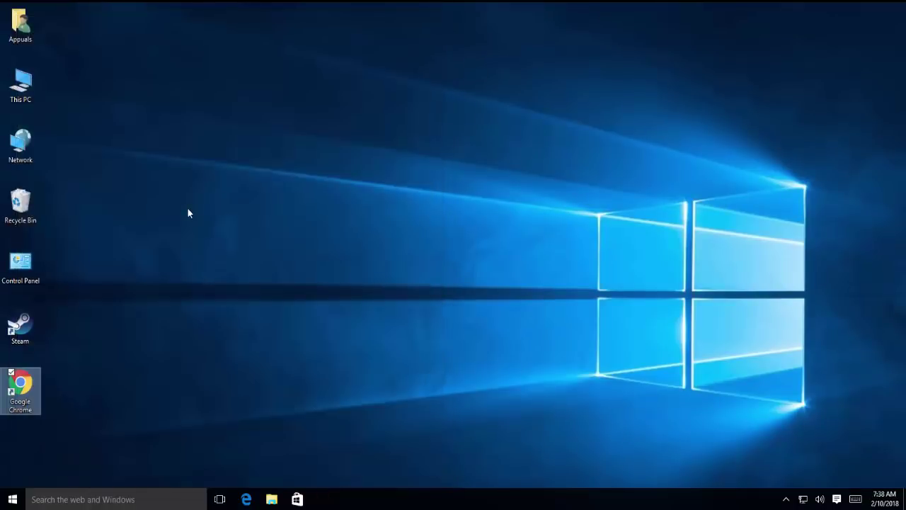
double_click(37, 326)
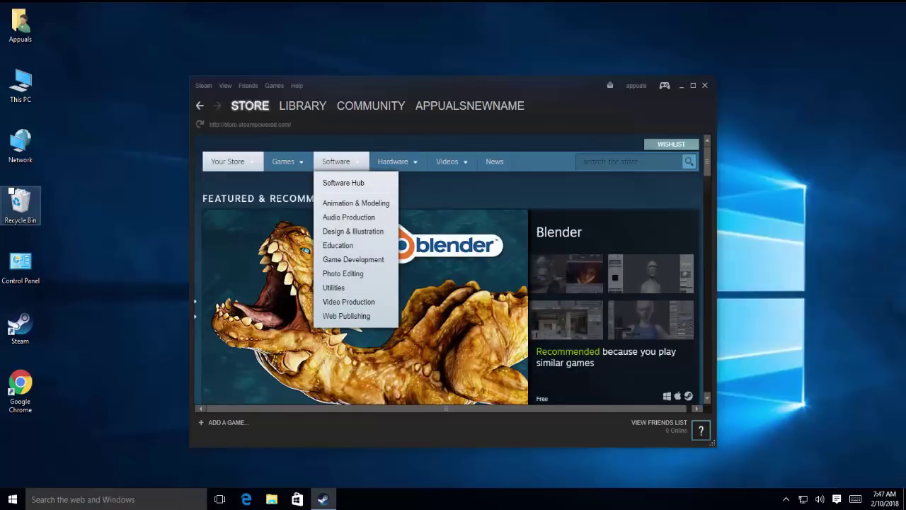
left_click(706, 86)
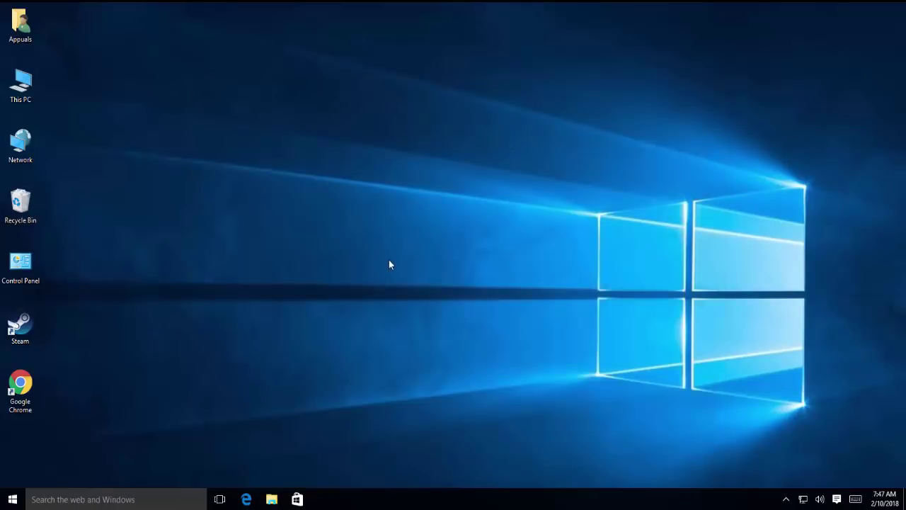
key("super+r")
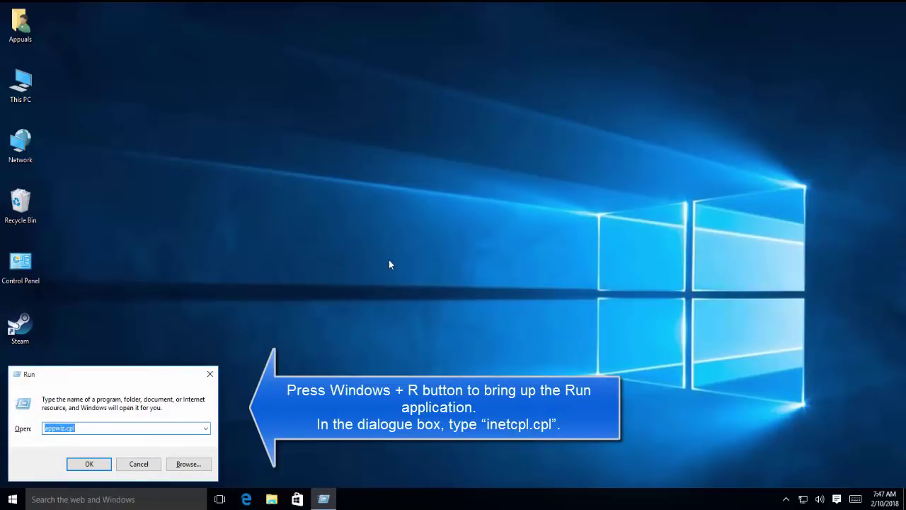
type("inetcpl.cpl")
key("Return")
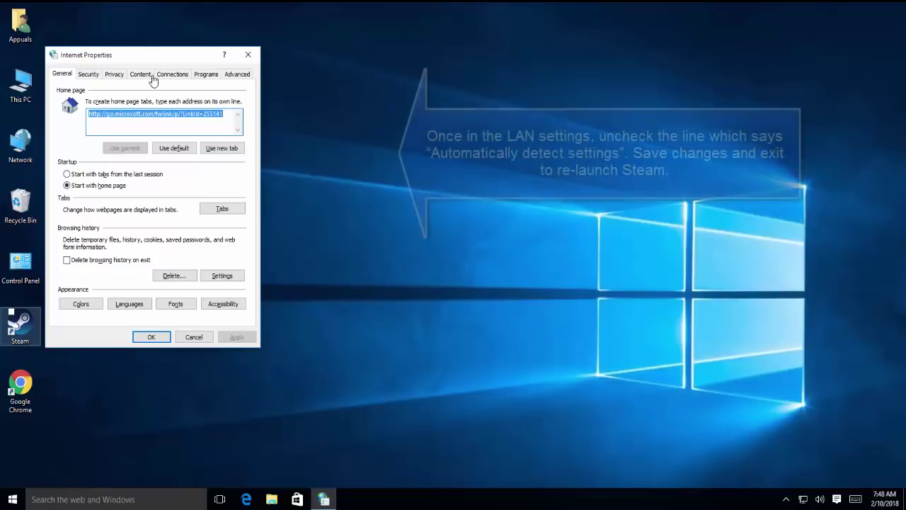
left_click(178, 76)
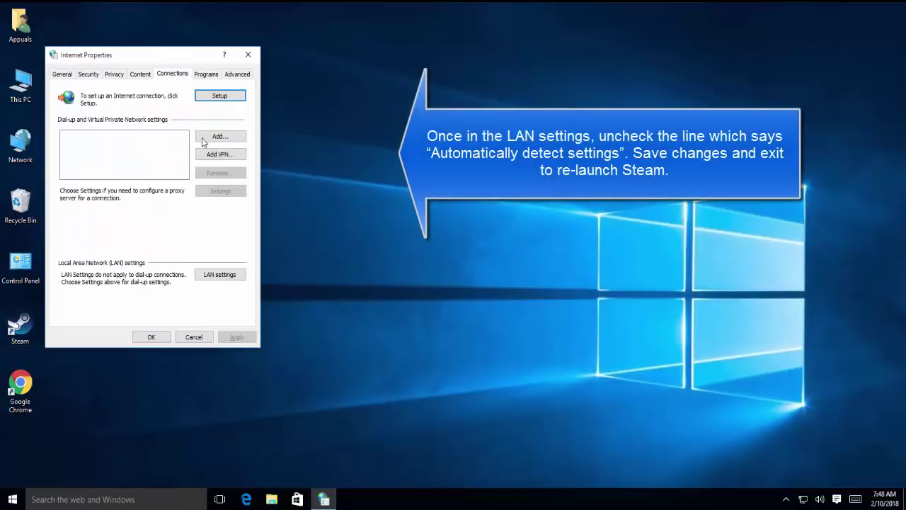
left_click(236, 272)
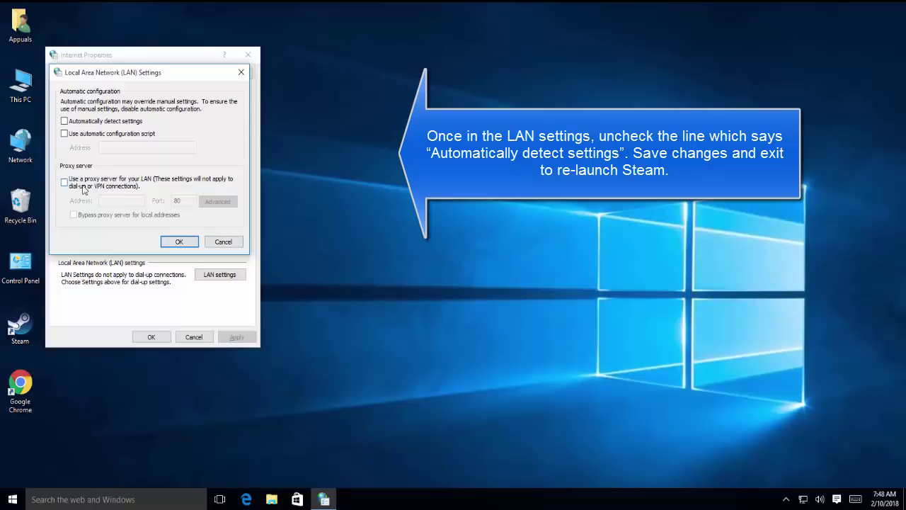
left_click(214, 244)
left_click(190, 337)
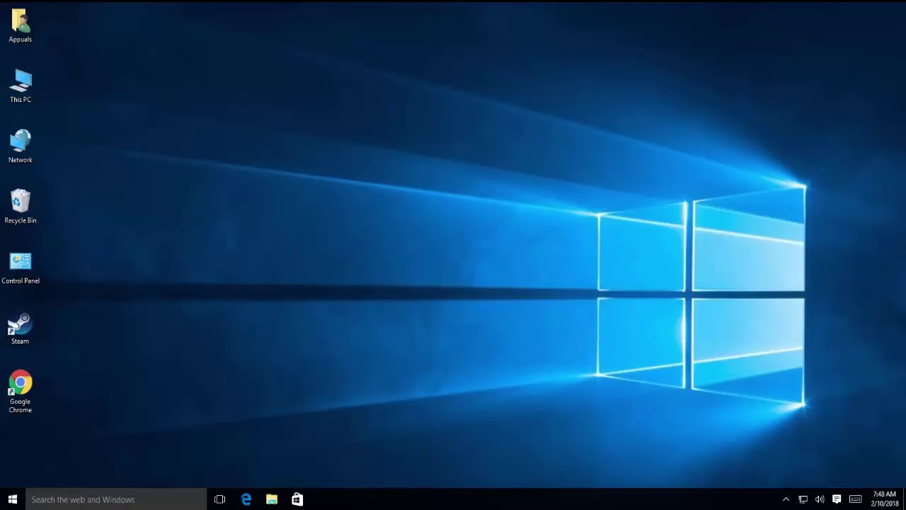
Bring up Steam from the tray and open its Settings at the Downloads page.
left_click(786, 500)
right_click(797, 478)
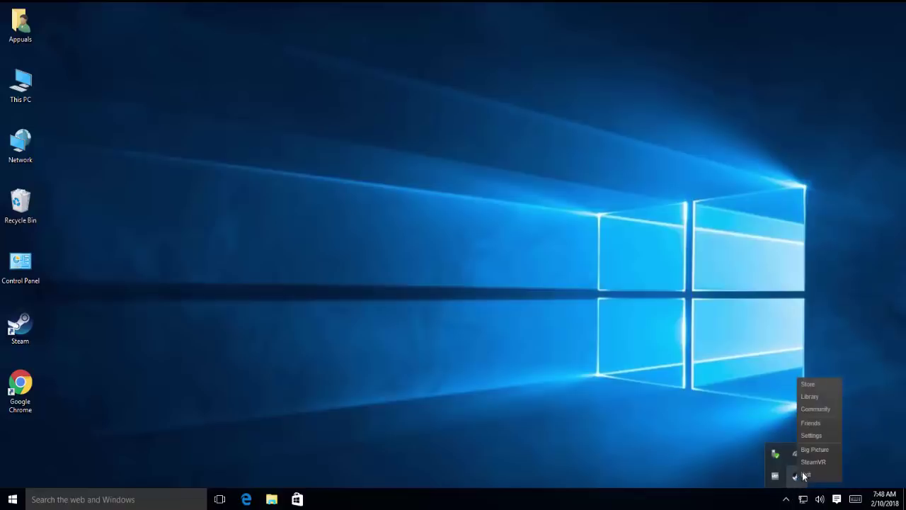
left_click(826, 384)
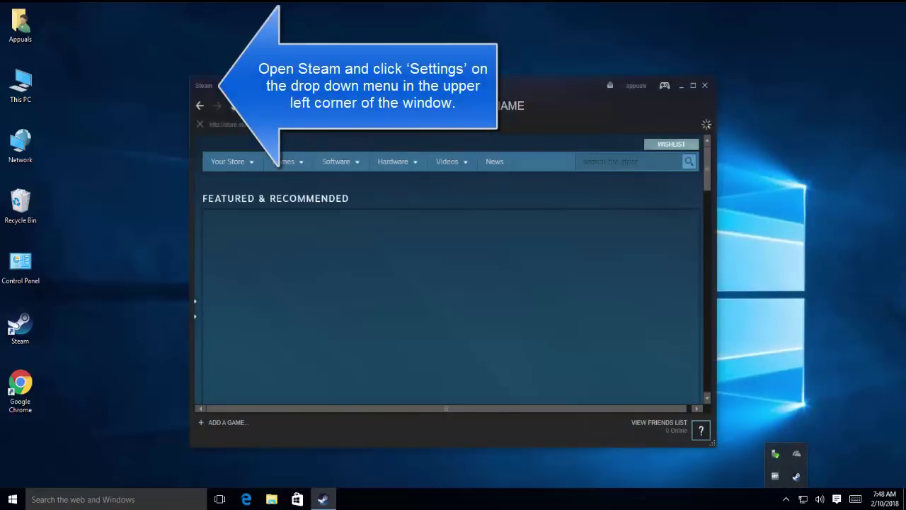
left_click(205, 85)
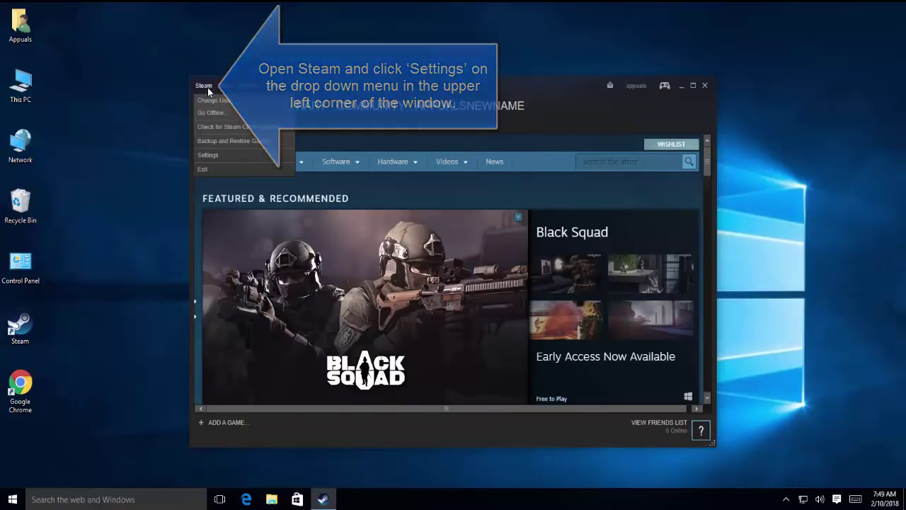
left_click(227, 154)
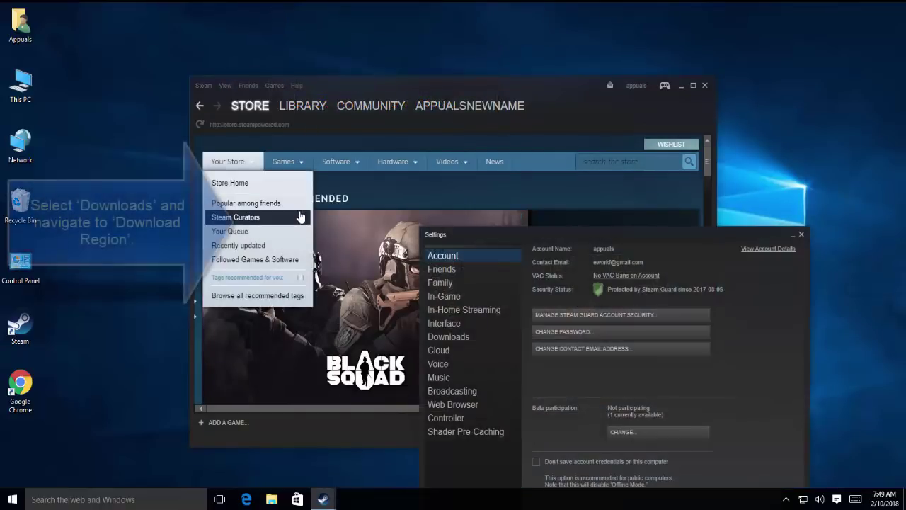
left_click(466, 342)
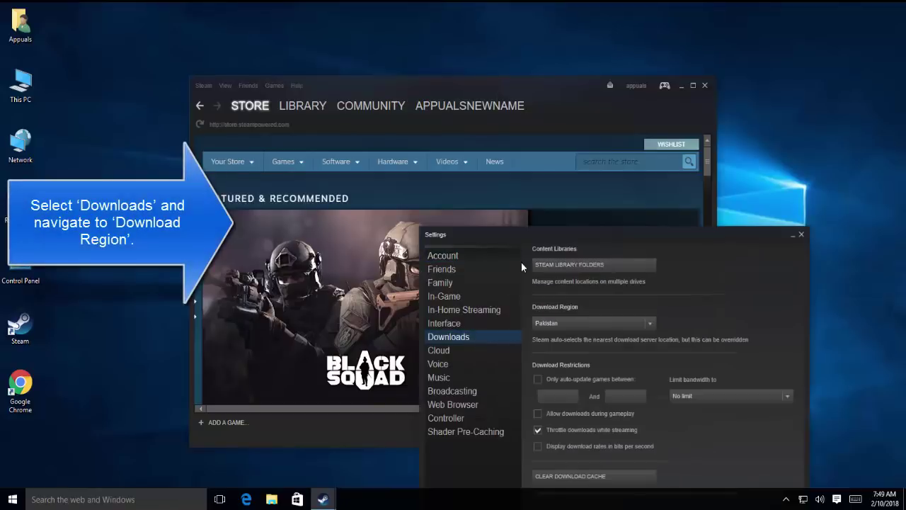
left_click_drag(536, 234, 350, 119)
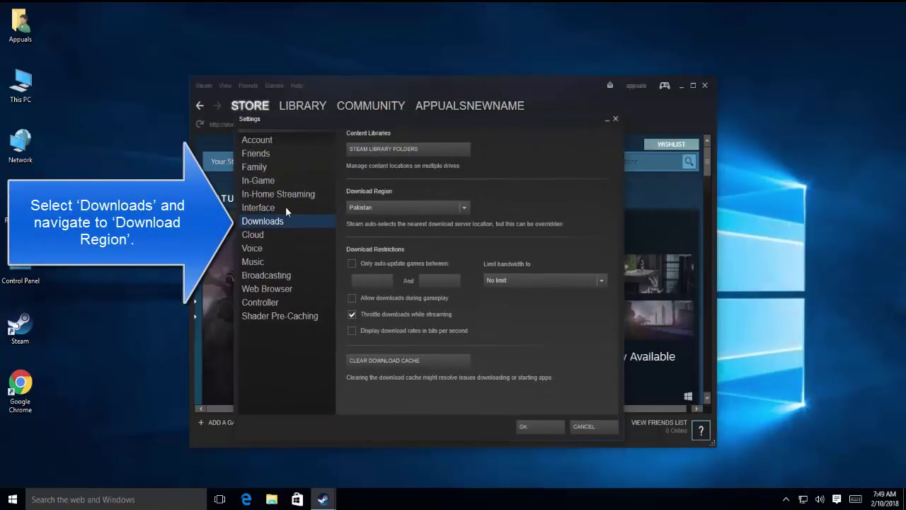
Try download regions Saudi Arabia and Sweden, ending on UK - London.
left_click(447, 208)
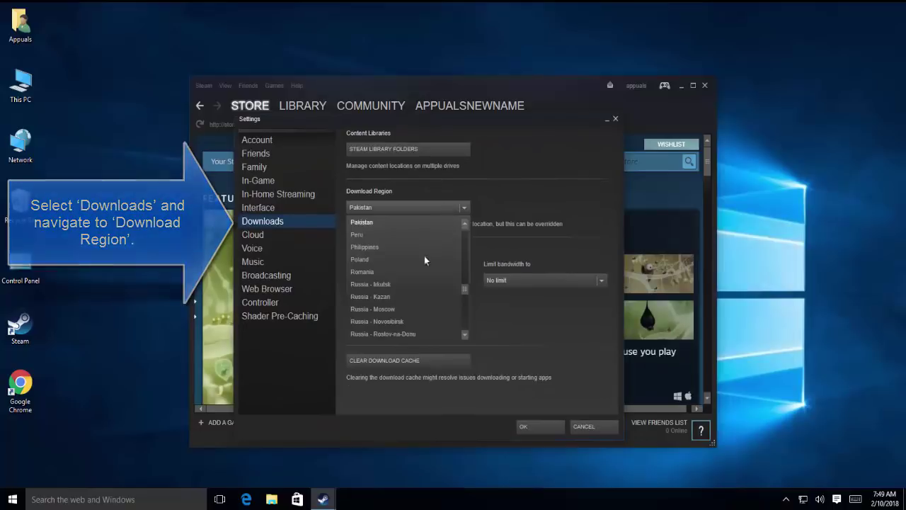
scroll(416, 274, "down", 5)
left_click(396, 307)
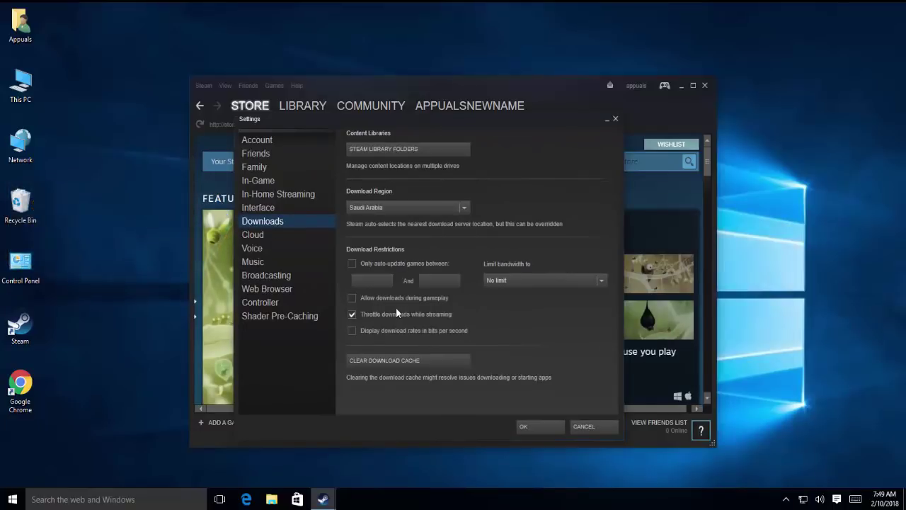
left_click(401, 210)
scroll(414, 276, "down", 3)
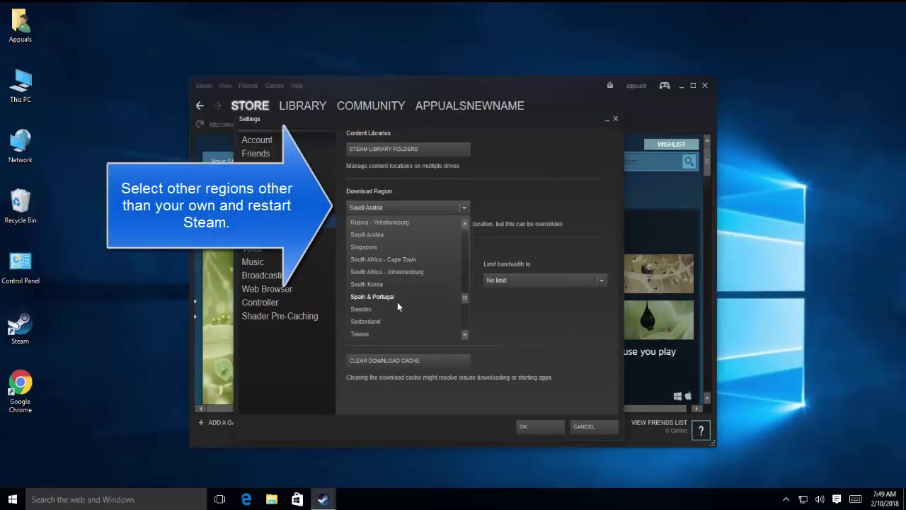
left_click(395, 306)
left_click(400, 208)
scroll(425, 280, "down", 4)
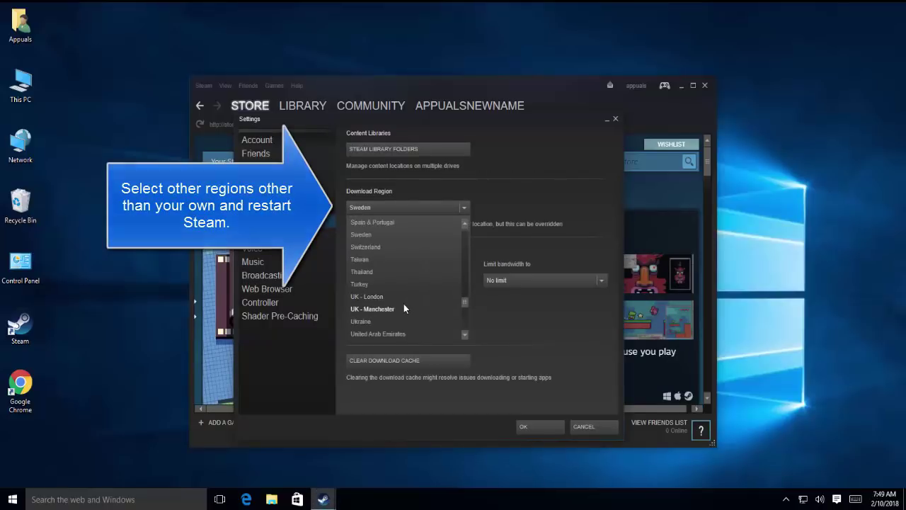
left_click(394, 297)
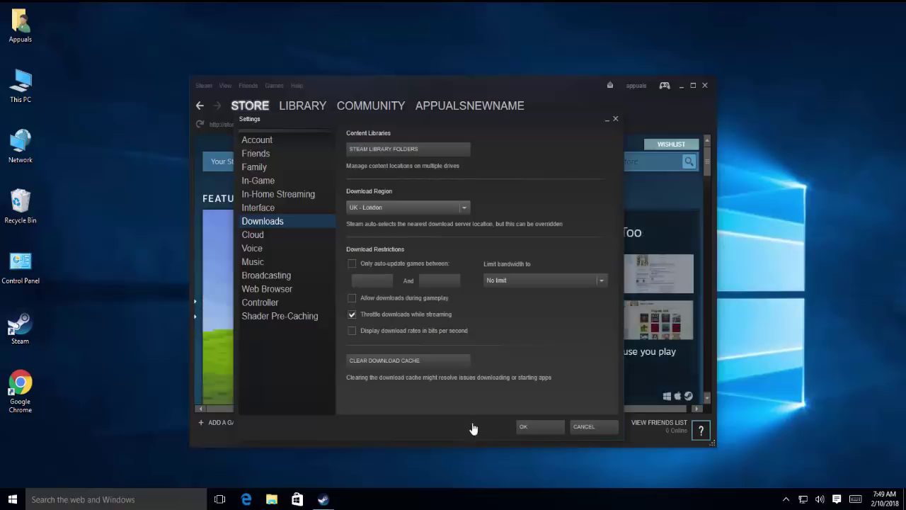
Cancel Steam Settings, close the Steam window, and refresh the desktop.
left_click(577, 428)
left_click(682, 86)
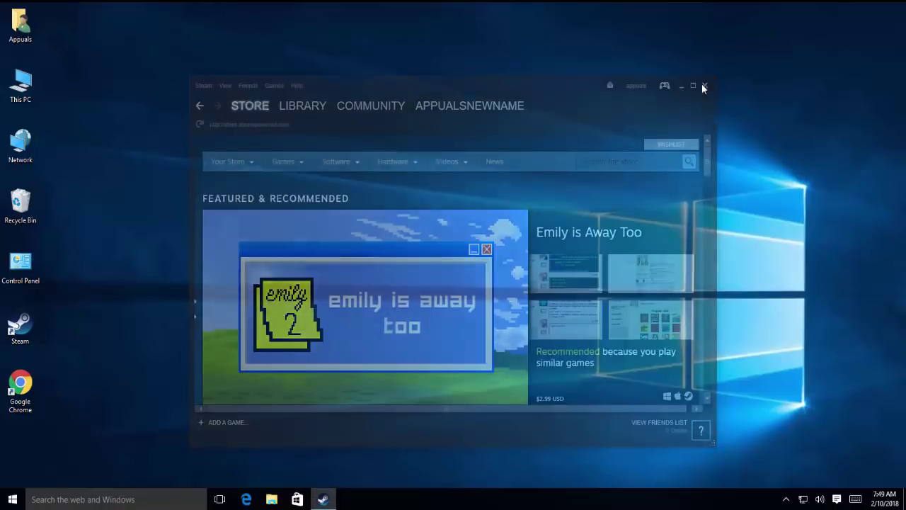
right_click(190, 126)
left_click(260, 160)
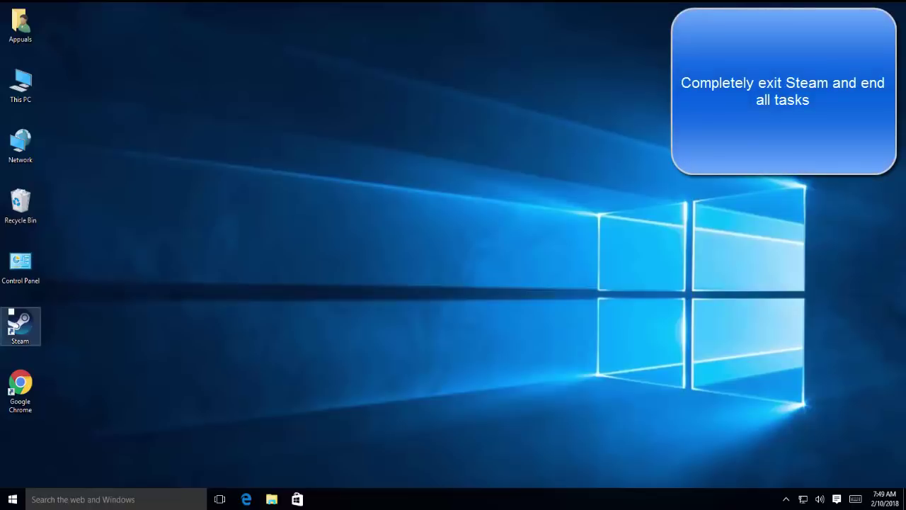
Open C:\Program Files (x86)\Steam in File Explorer.
left_click(272, 349)
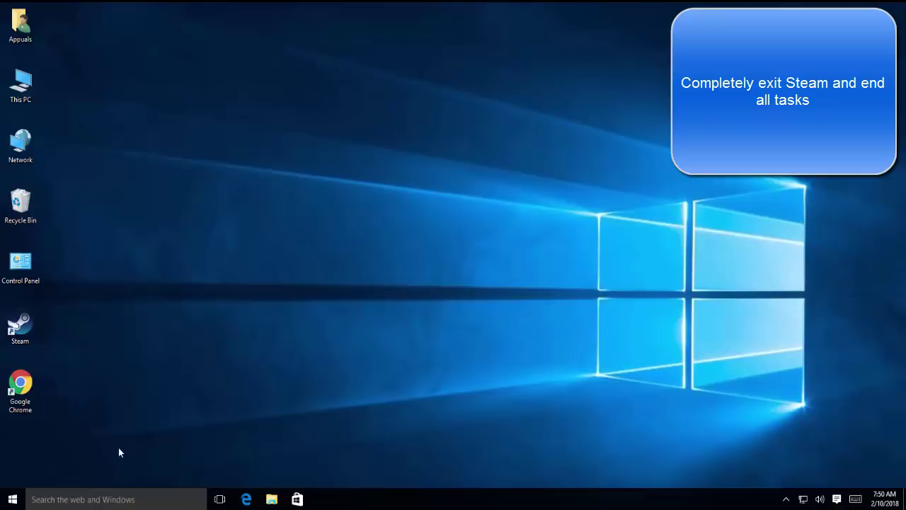
left_click(272, 499)
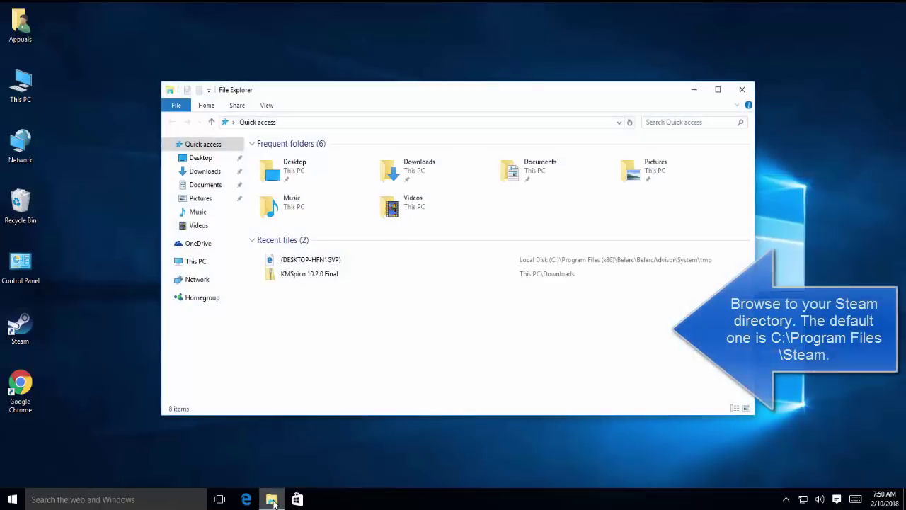
left_click(190, 261)
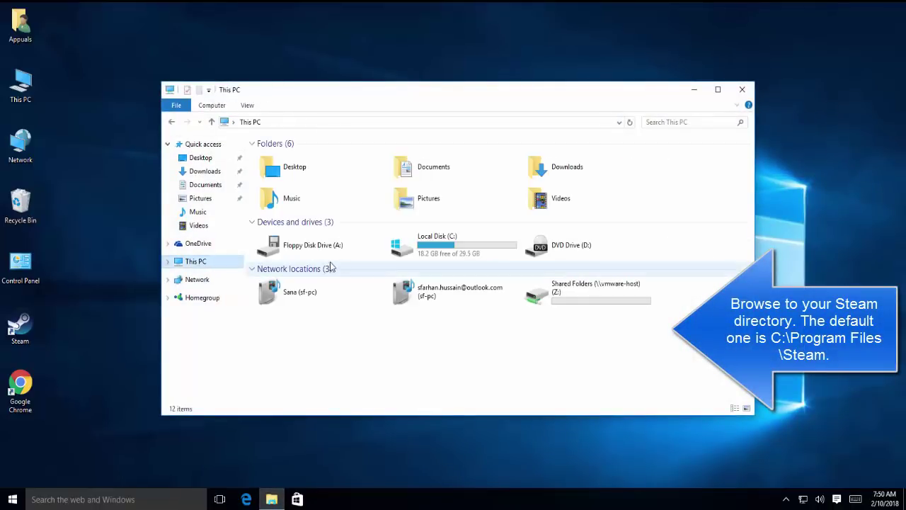
double_click(435, 244)
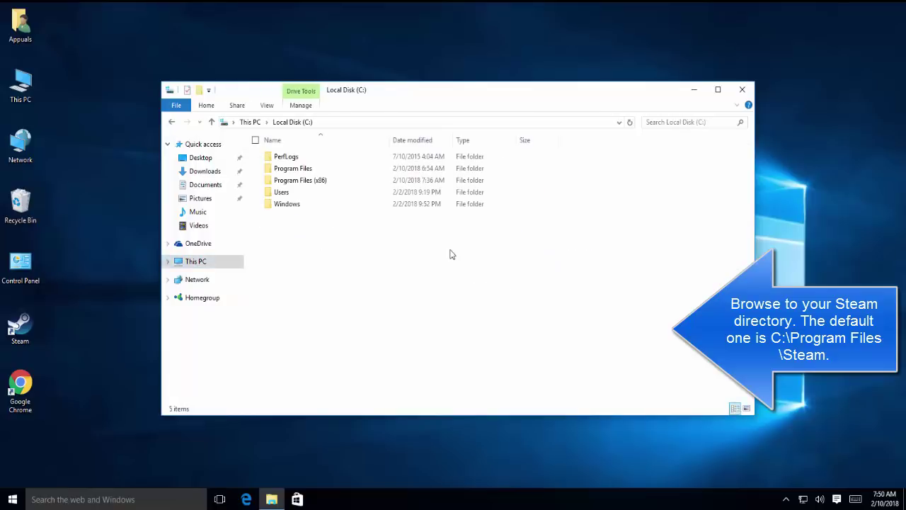
double_click(316, 170)
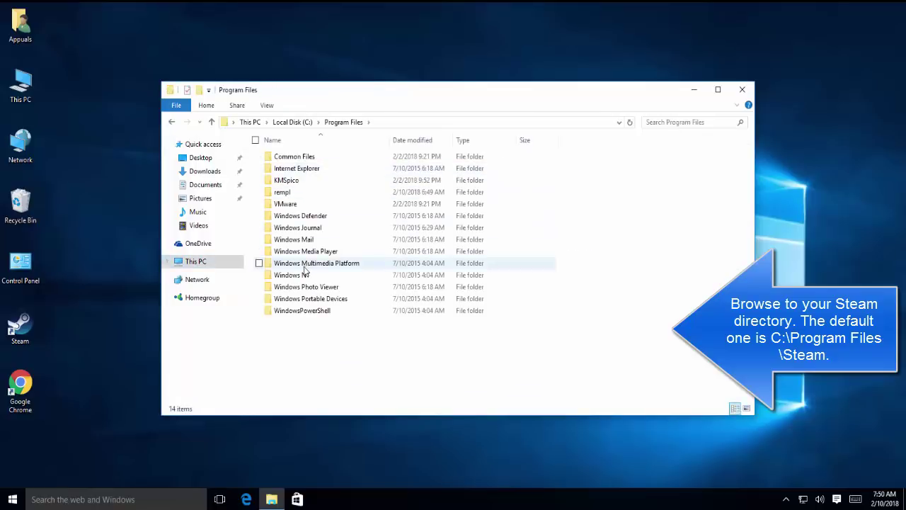
left_click(293, 122)
double_click(321, 182)
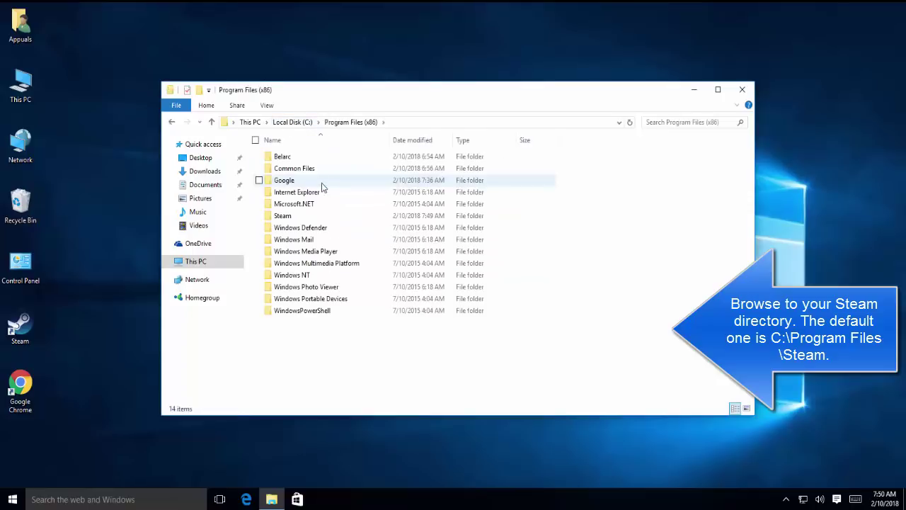
double_click(297, 216)
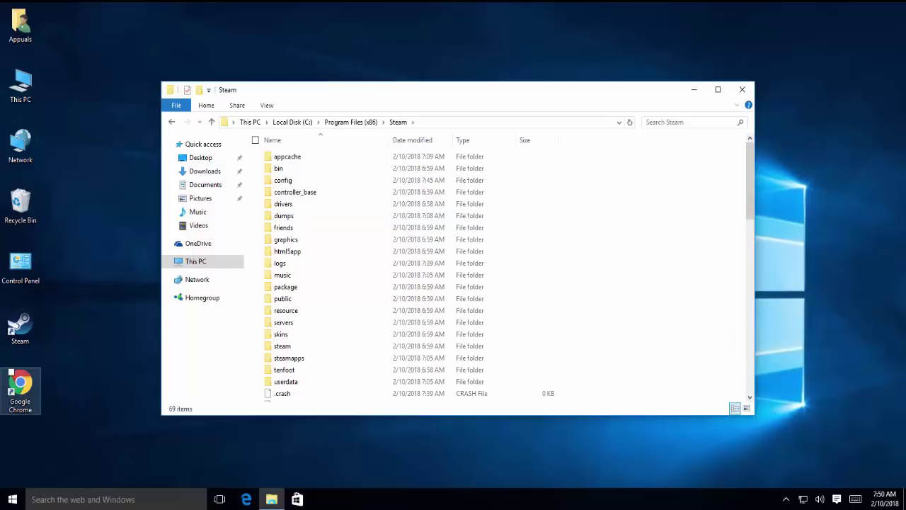
Browse the Steam folder's file list and start a search in it.
scroll(357, 351, "down", 2)
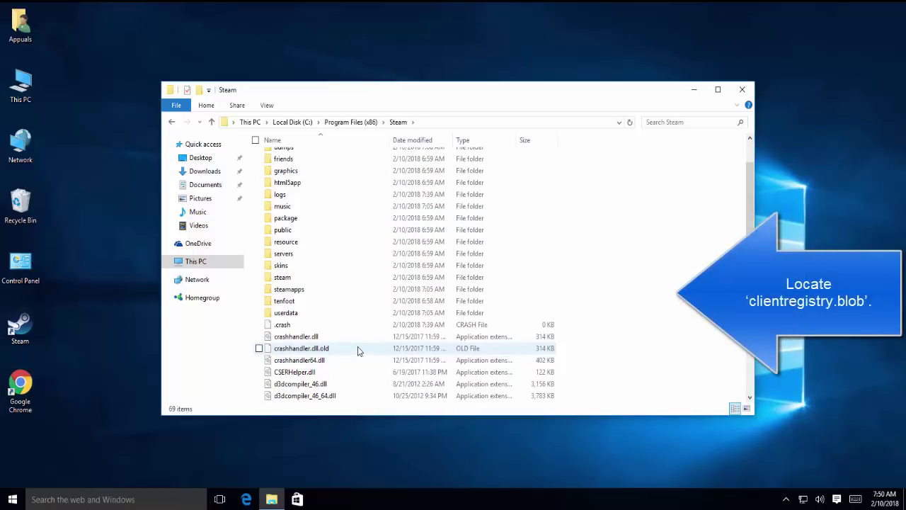
key("c")
key("c")
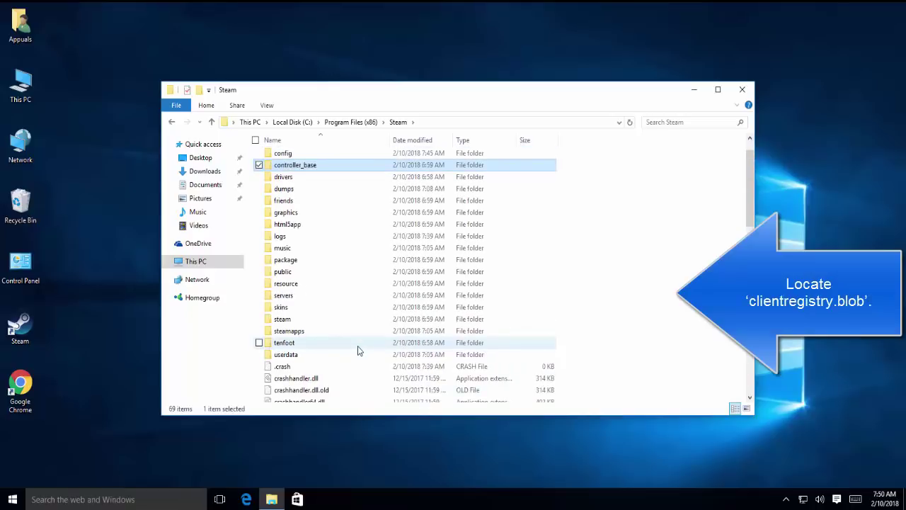
key("c")
key("c")
key("c")
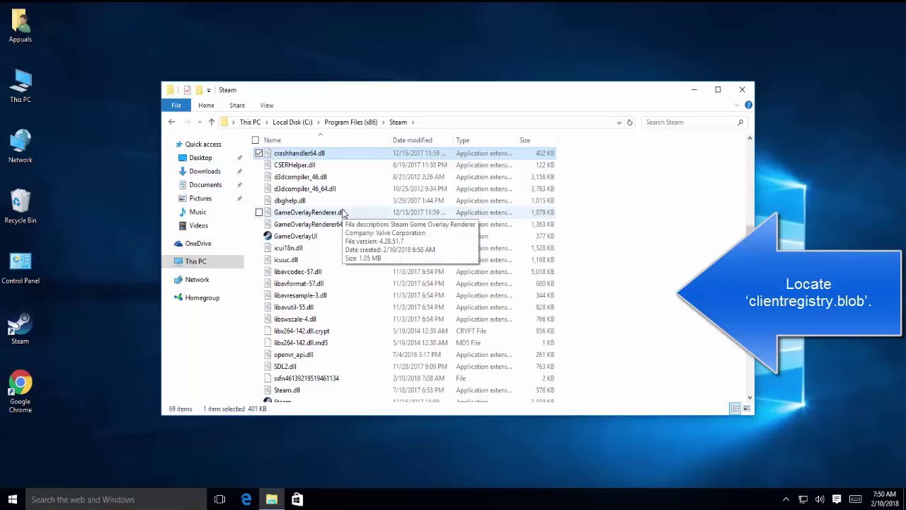
key("c")
key("c")
key("c")
key("c")
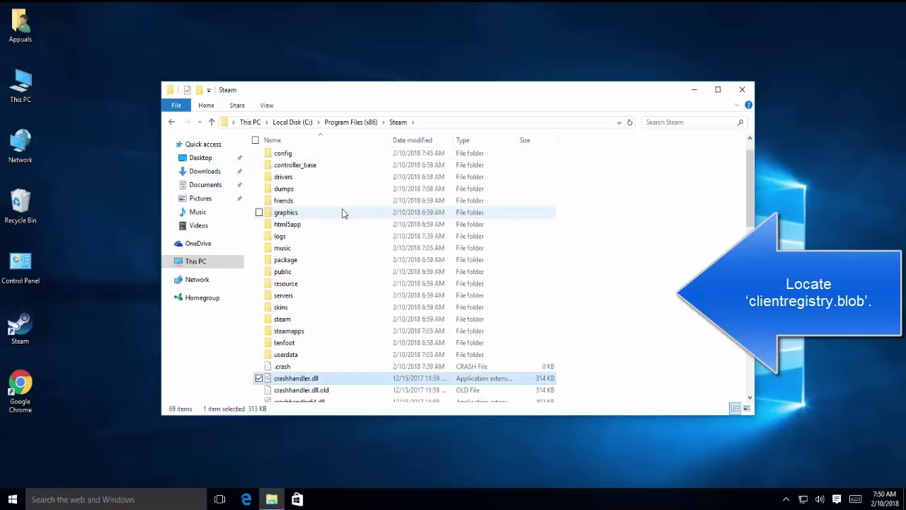
scroll(343, 213, "down", 1)
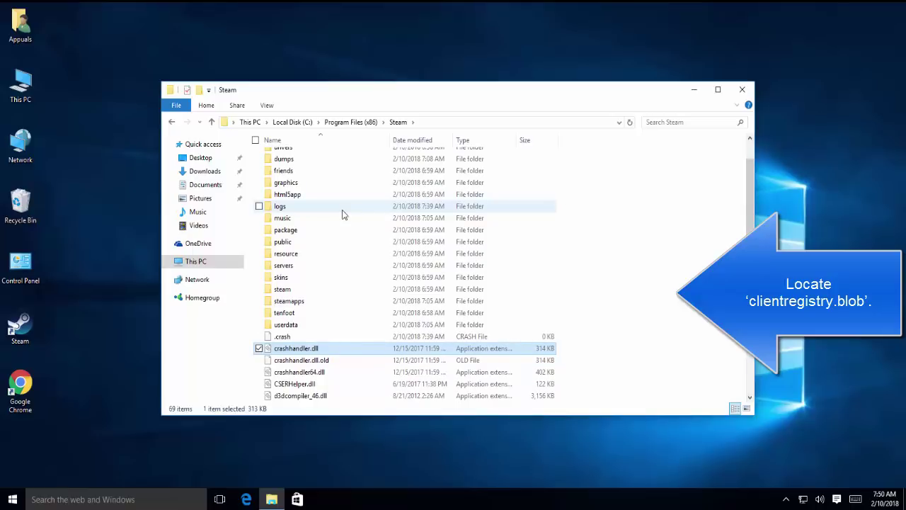
scroll(343, 214, "down", 1)
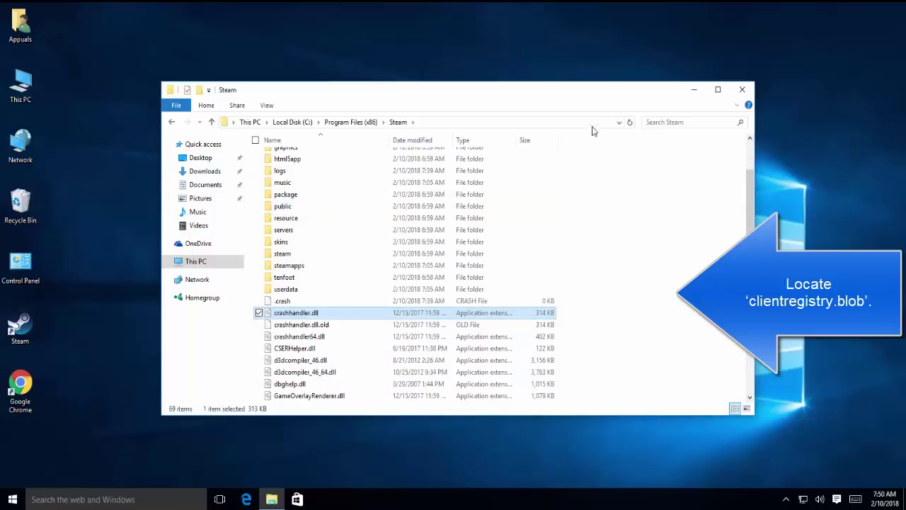
left_click(676, 125)
type("client")
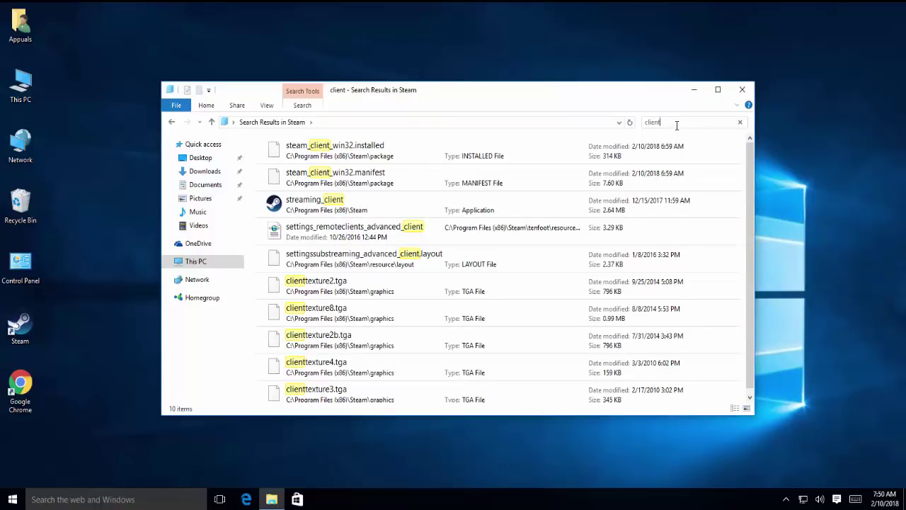
type("re")
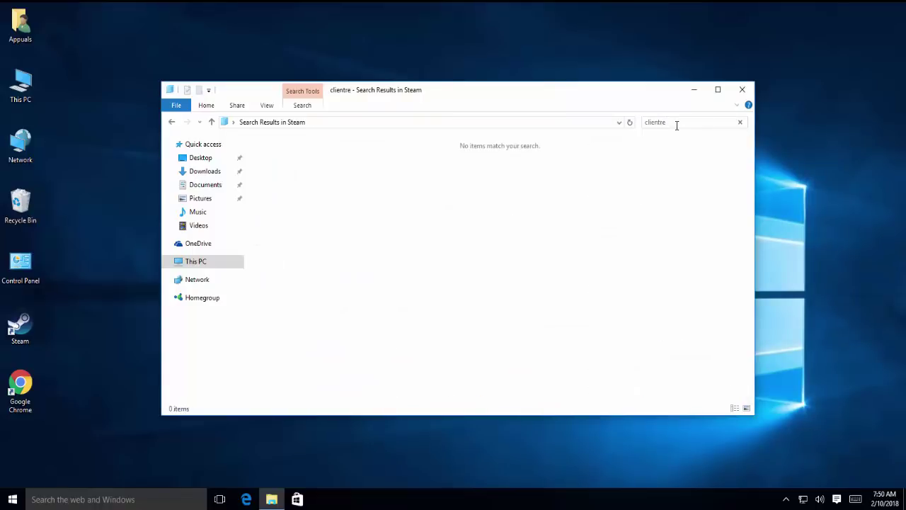
type("gistry.blob")
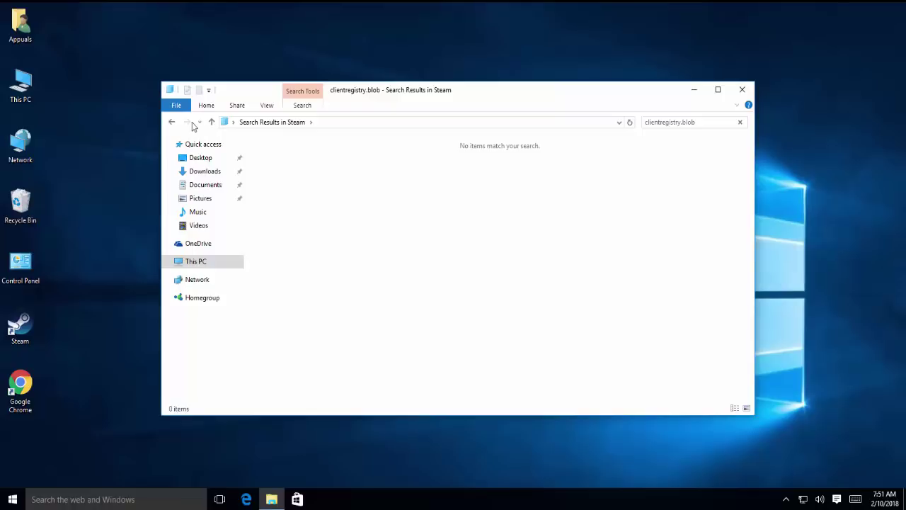
left_click(174, 122)
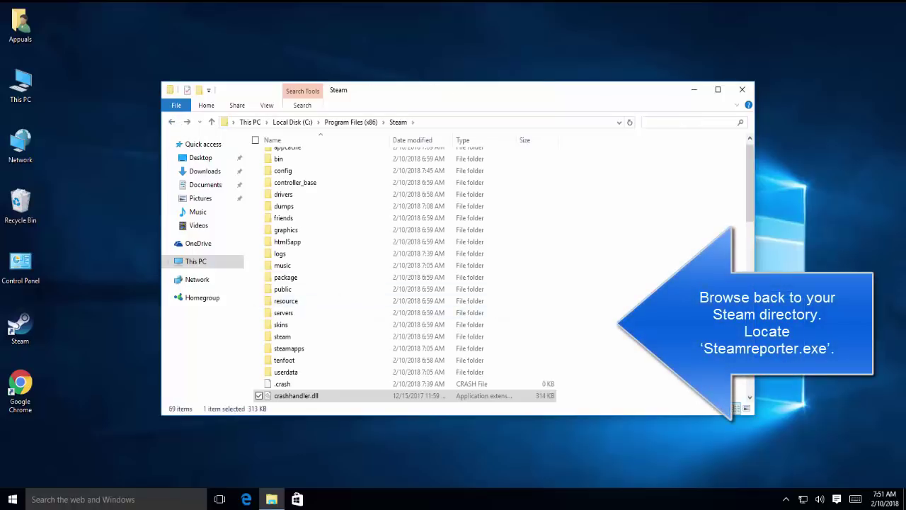
Clear the search and run steamerrorreporter from the Steam folder.
key("Escape")
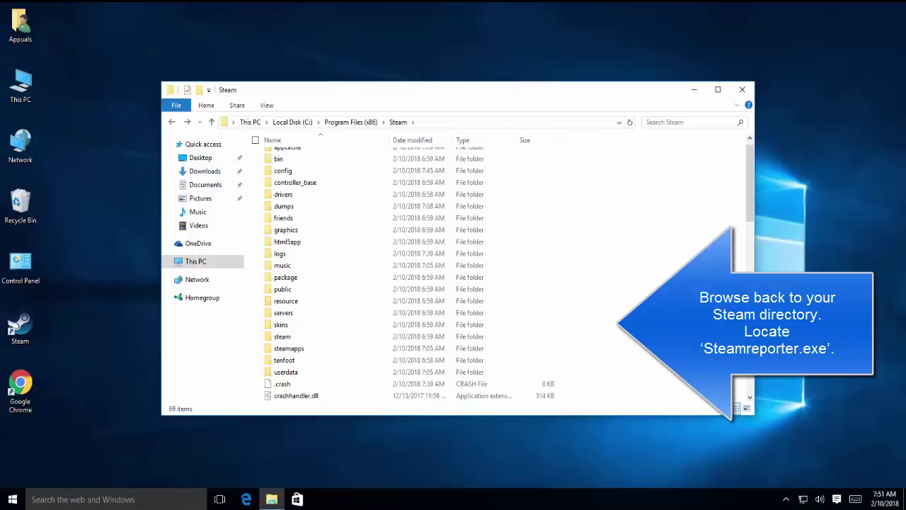
scroll(411, 270, "down", 4)
scroll(411, 269, "down", 6)
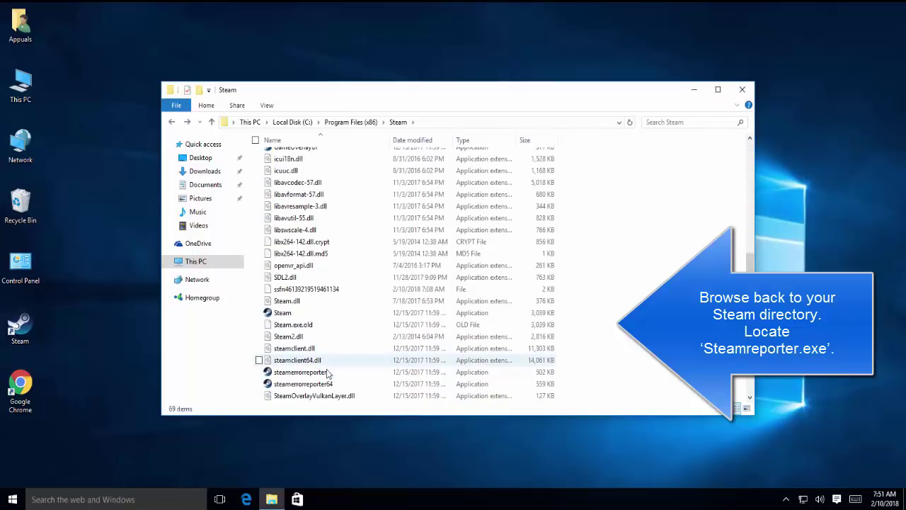
left_click(327, 372)
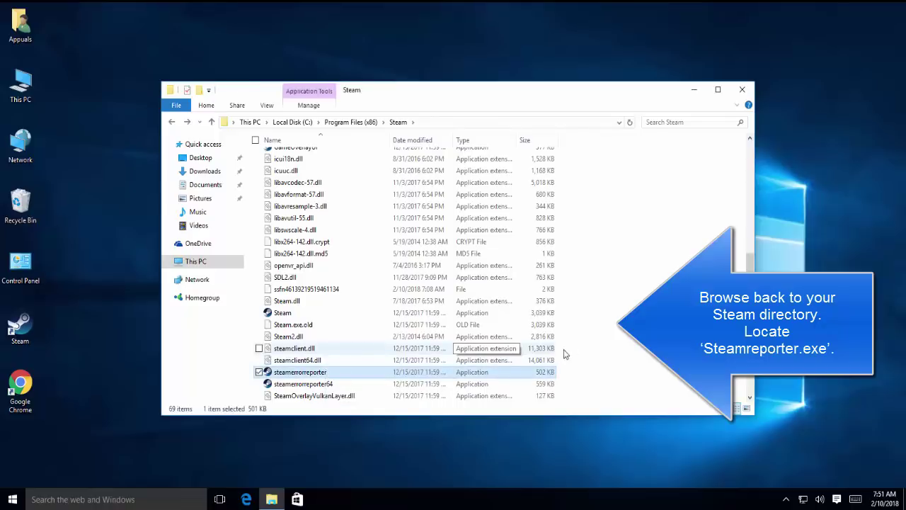
scroll(585, 340, "down", 2)
scroll(512, 324, "down", 2)
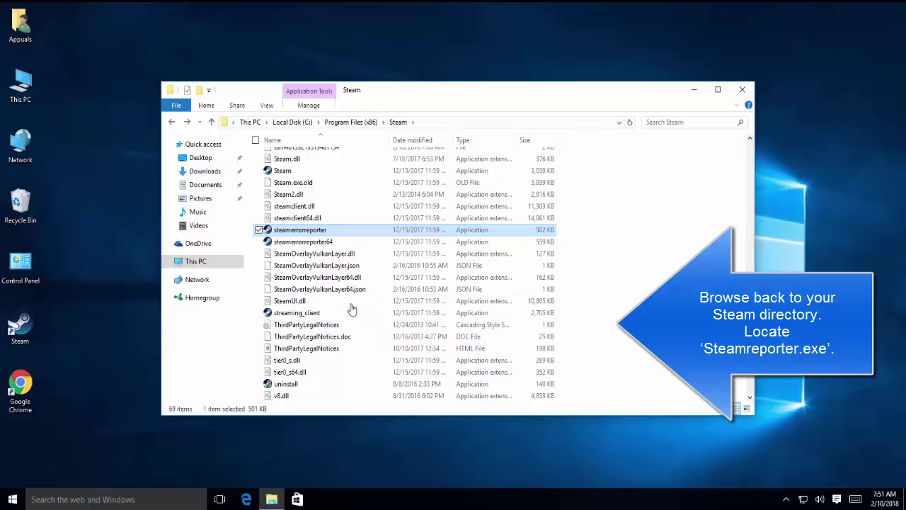
double_click(315, 231)
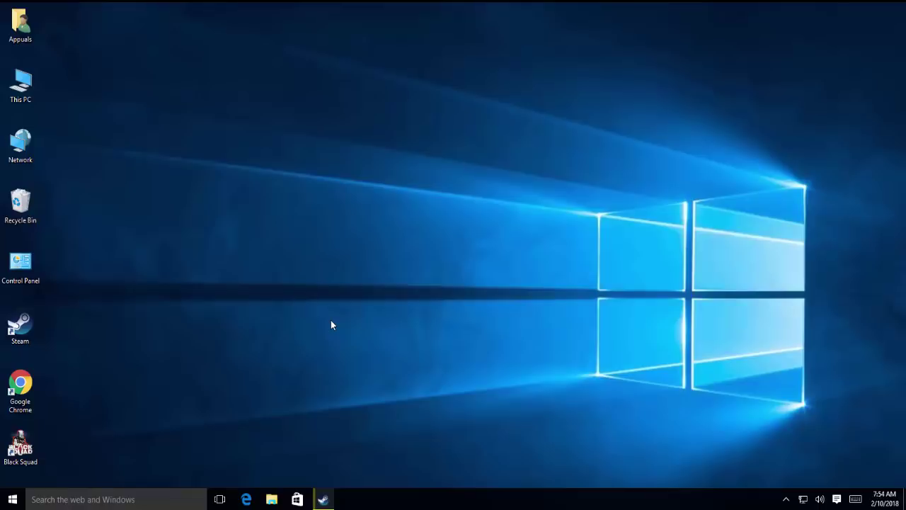
Remove Black Squad from Steam's paused download queue.
left_click(324, 499)
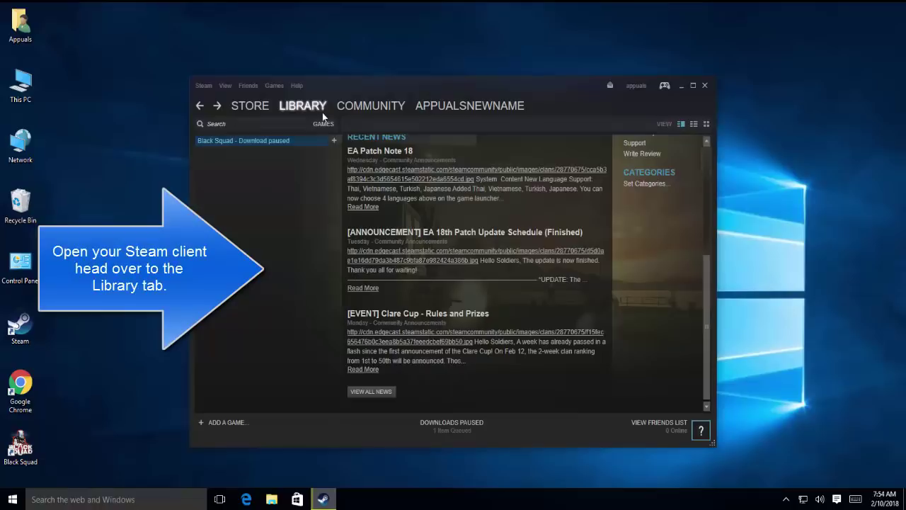
mouse_move(407, 106)
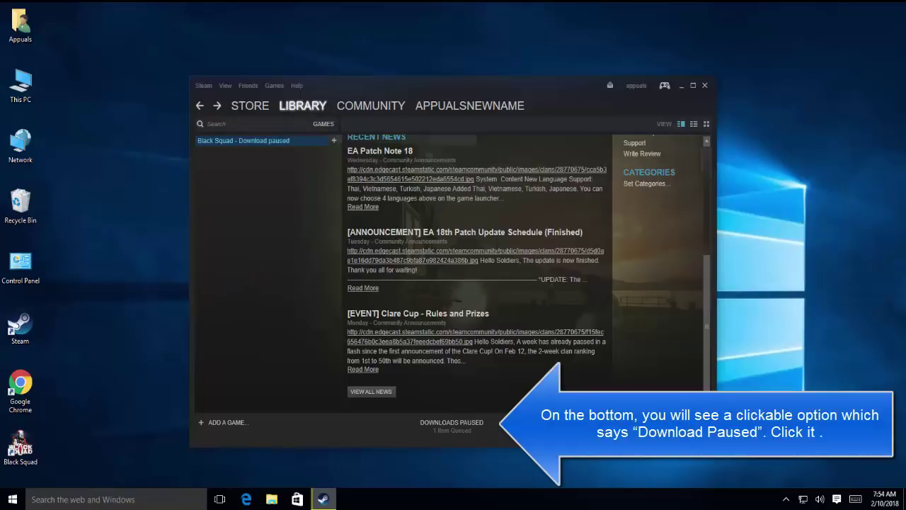
left_click(455, 428)
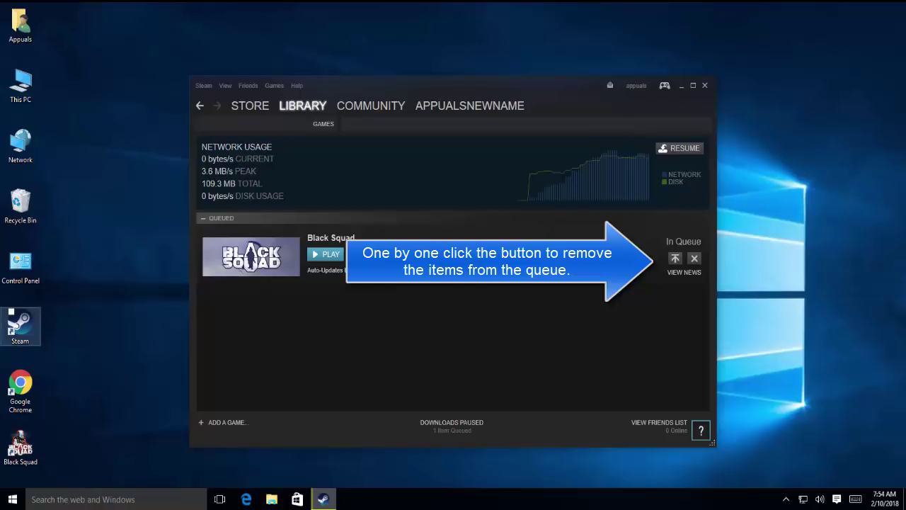
left_click(695, 259)
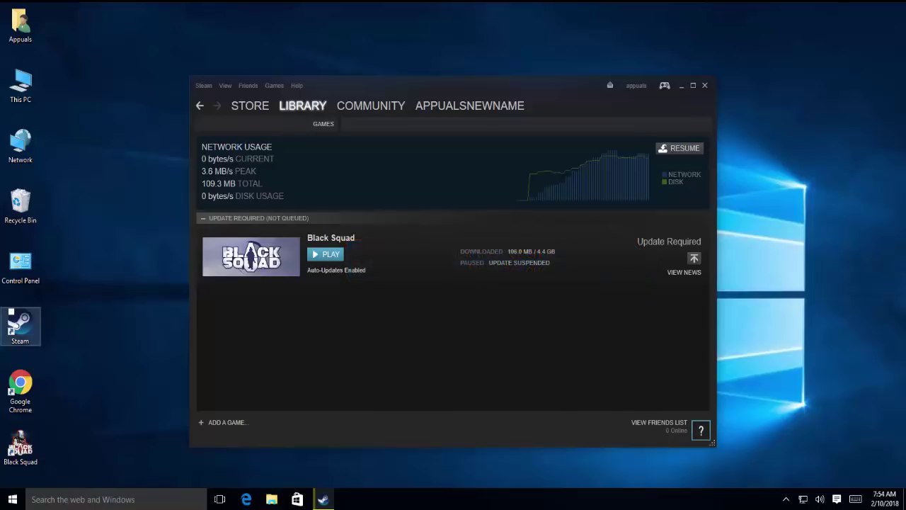
Uninstall Black Squad from the Library, confirming deletion of its game files.
left_click(306, 106)
right_click(268, 141)
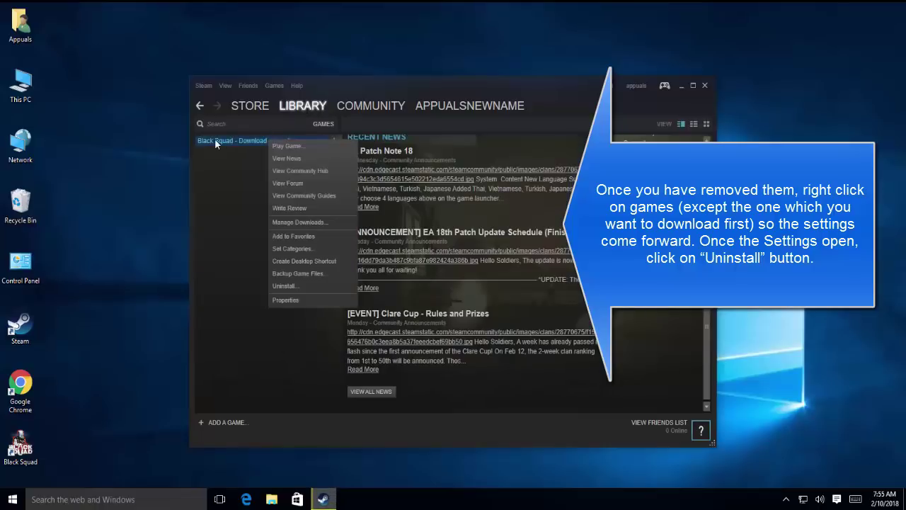
left_click(298, 285)
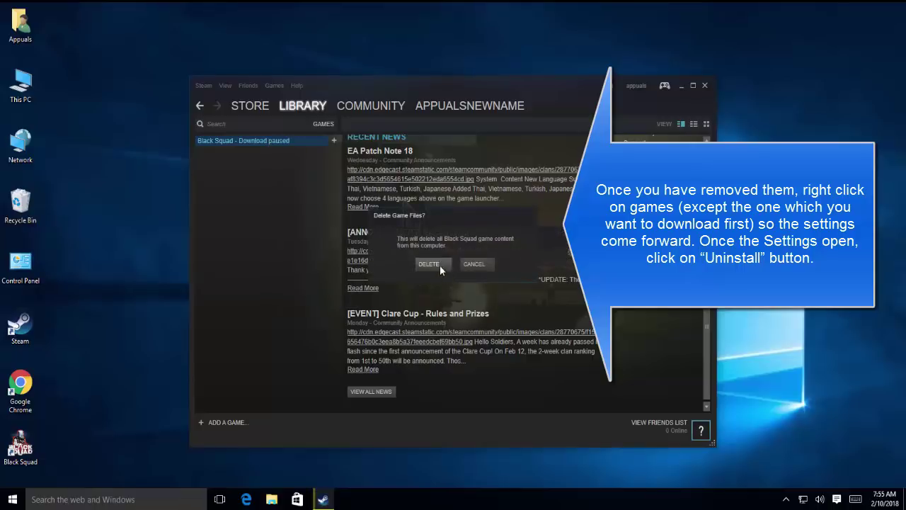
left_click(439, 265)
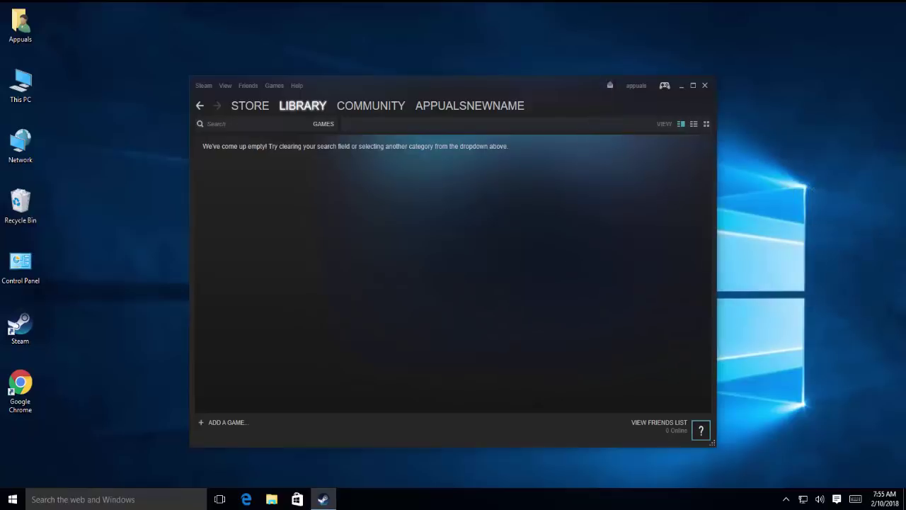
Close Steam and run steam://flushconfig from Run, confirming the download cache clear.
key("alt+F4")
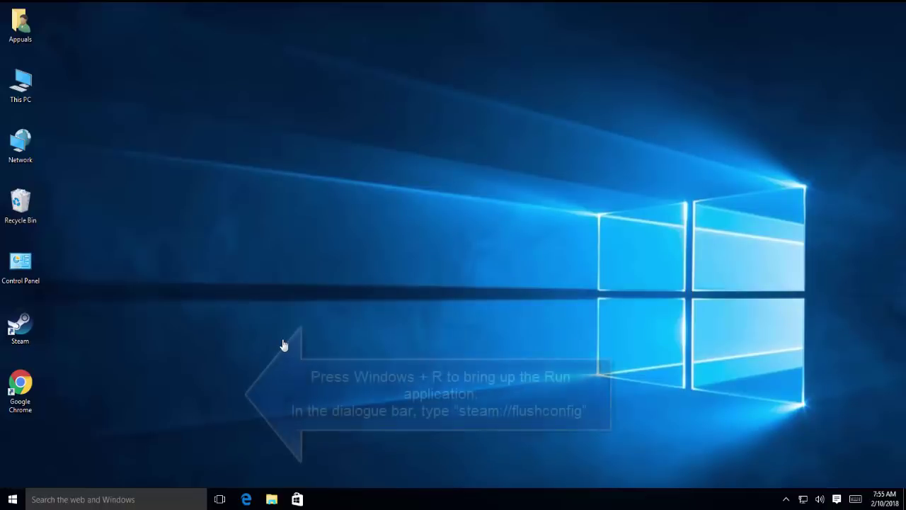
key("super+r")
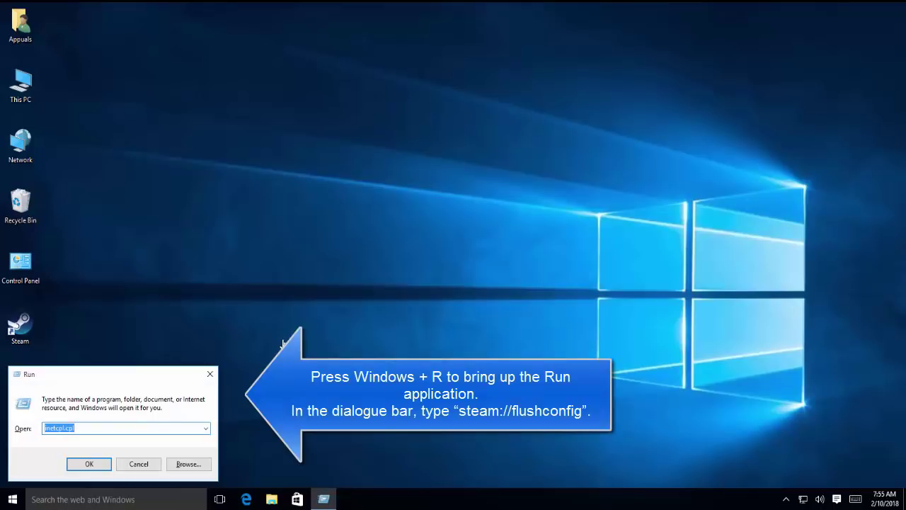
type("steam:/")
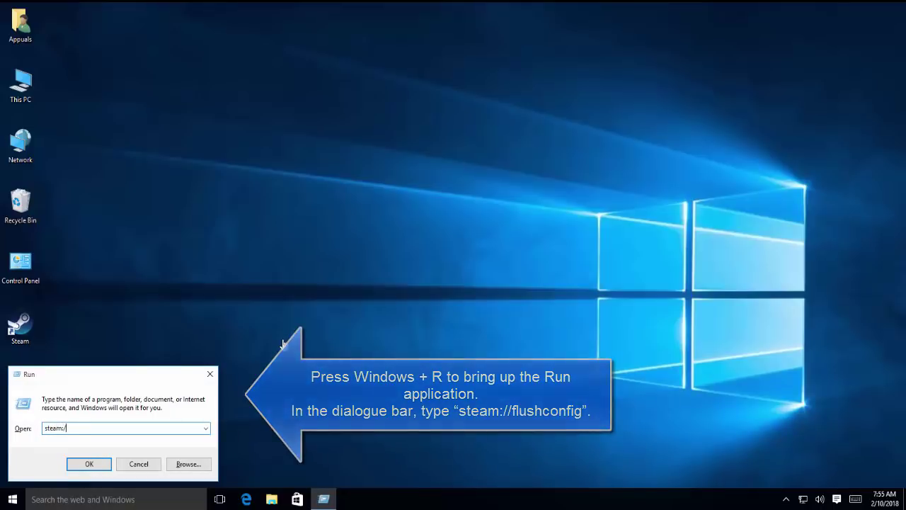
type("/flushconfig")
key("Return")
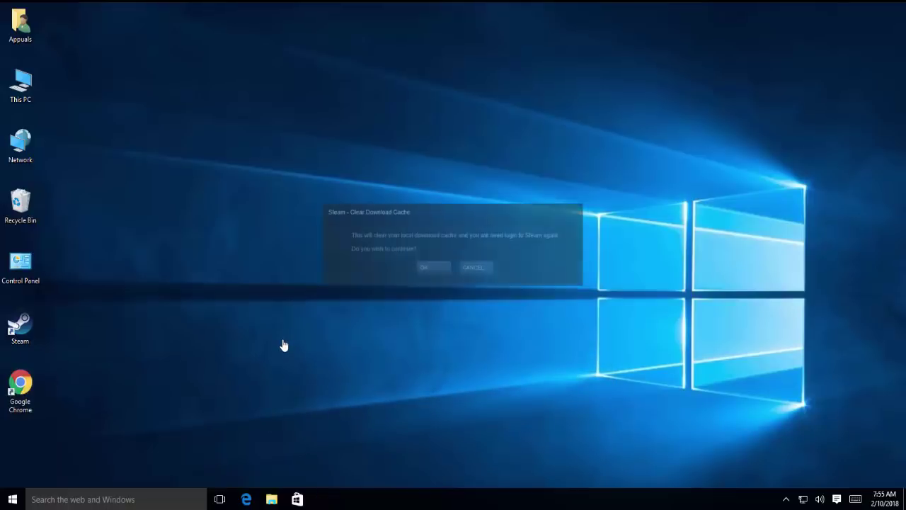
left_click(427, 268)
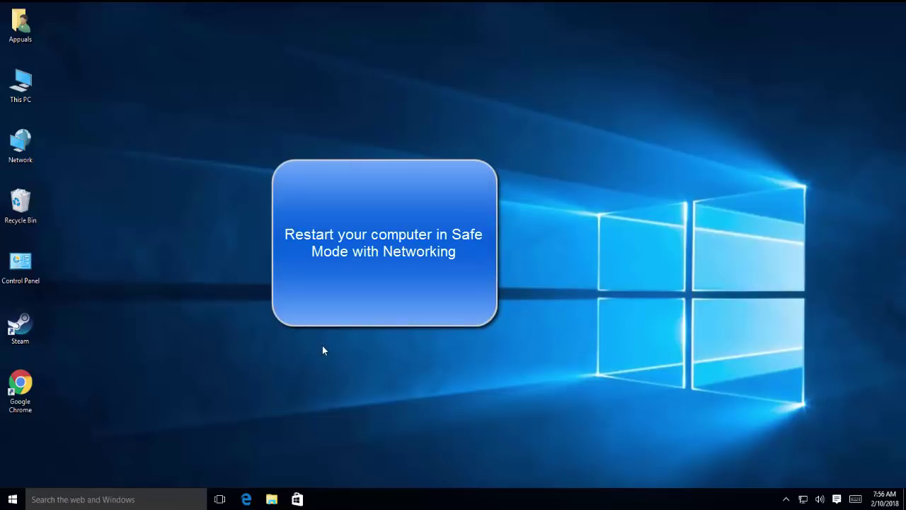
Restart into advanced startup and go to Troubleshoot > Advanced options.
right_click(13, 500)
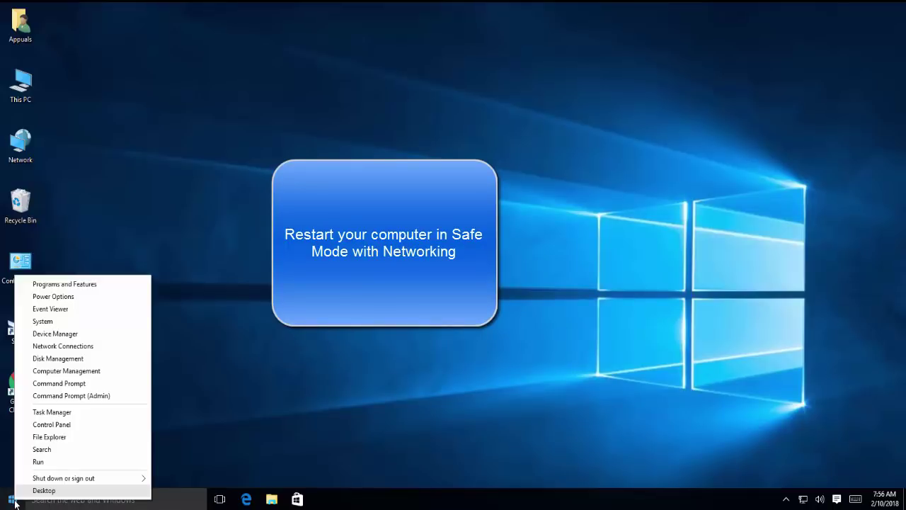
mouse_move(58, 482)
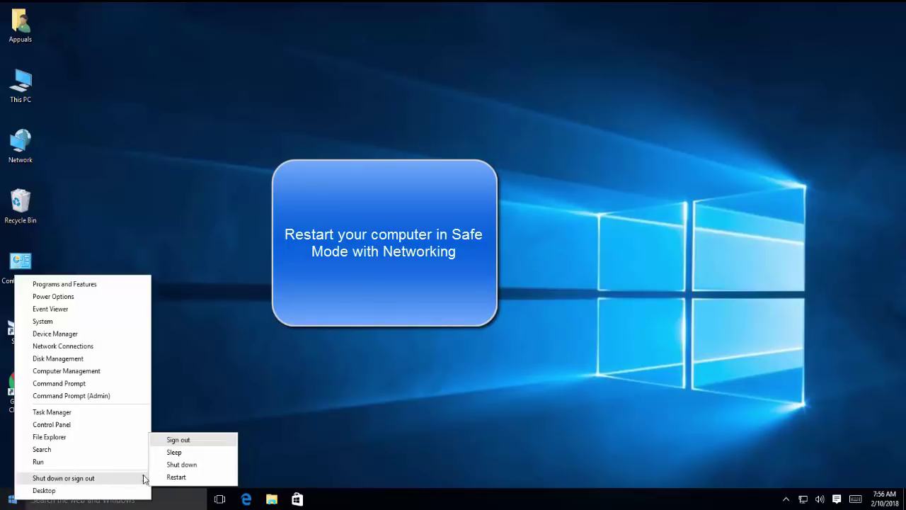
left_click(174, 476)
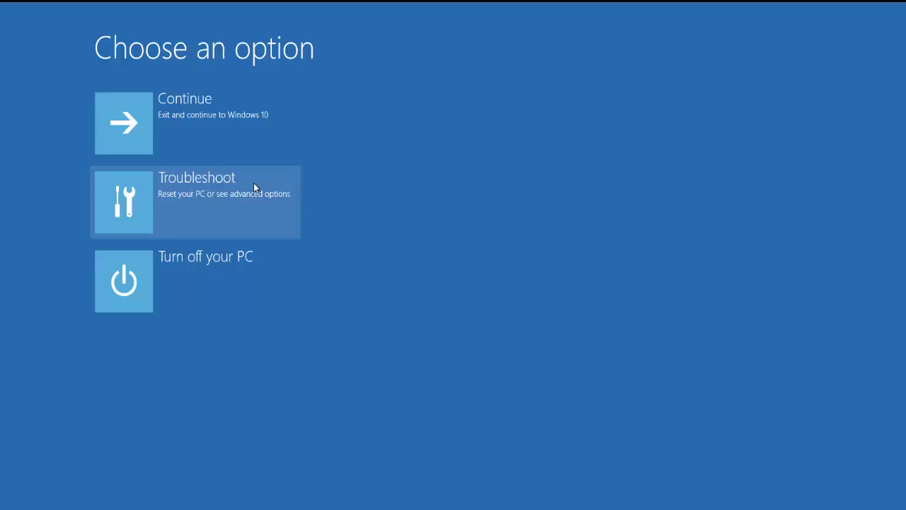
left_click(253, 183)
left_click(253, 184)
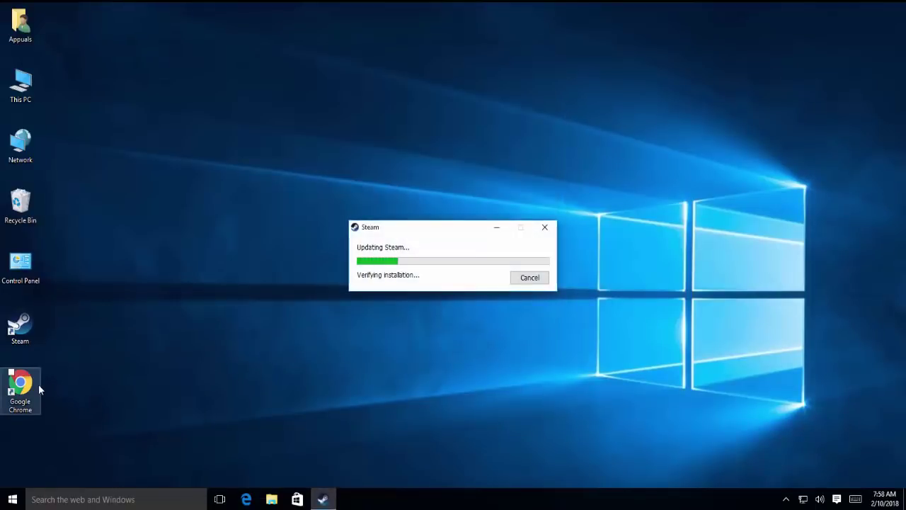
Launch Chrome, close the Steam login window, and load 192.168.0.1.
double_click(21, 386)
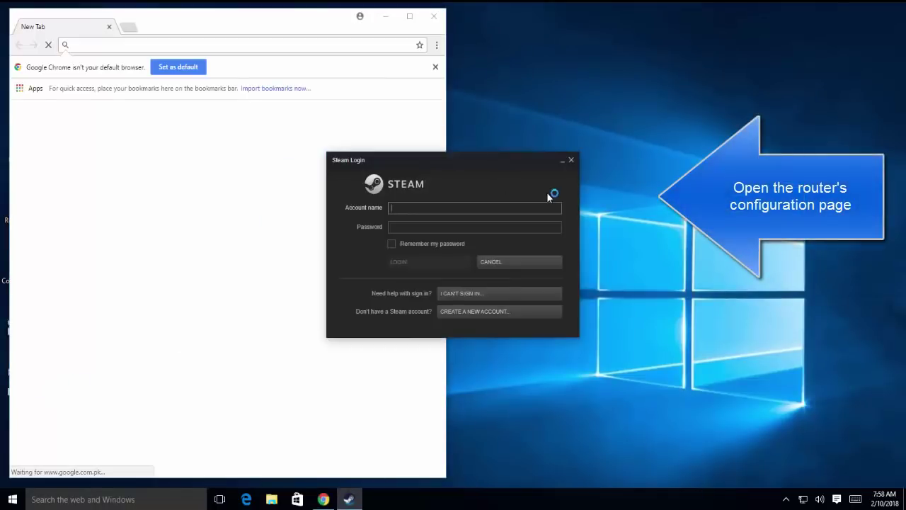
left_click(572, 161)
left_click(205, 46)
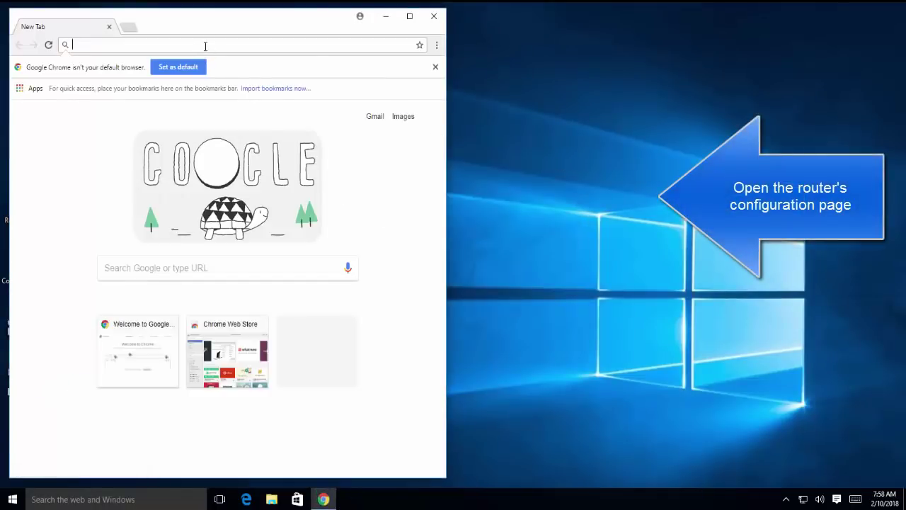
type("19")
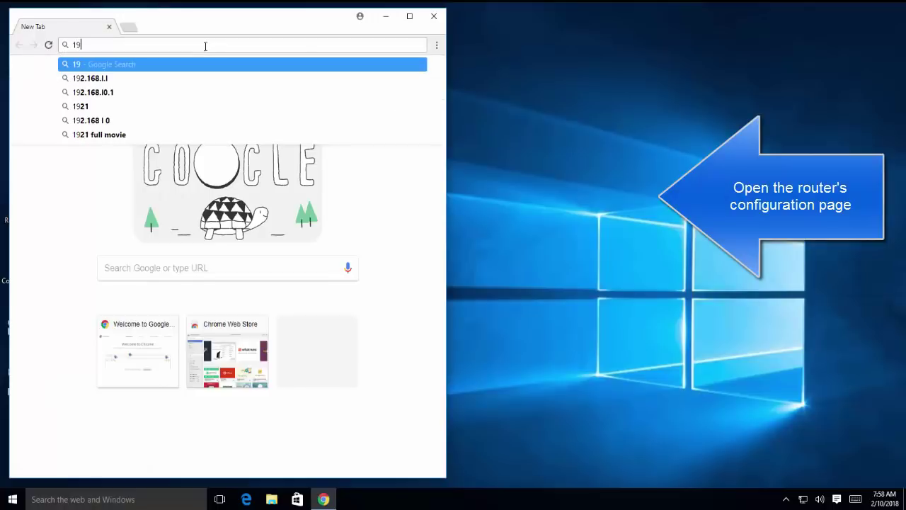
type("2.168.0.1")
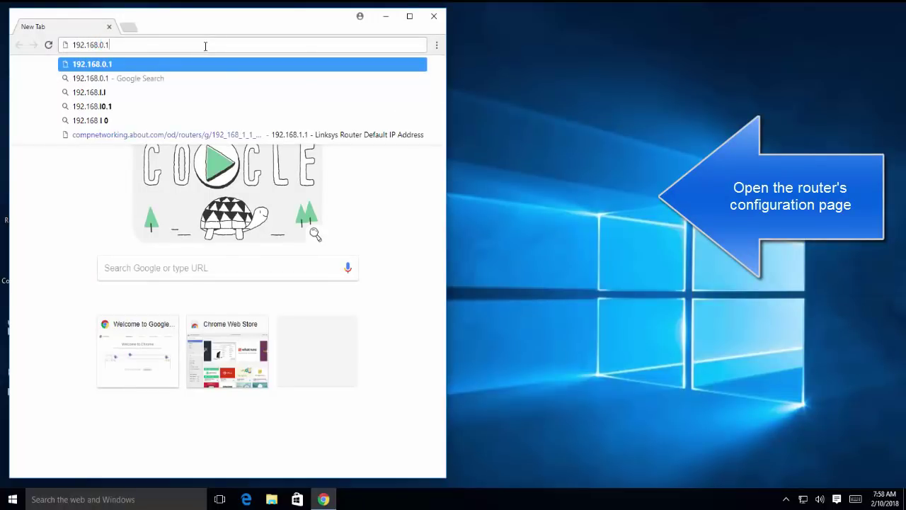
key("Return")
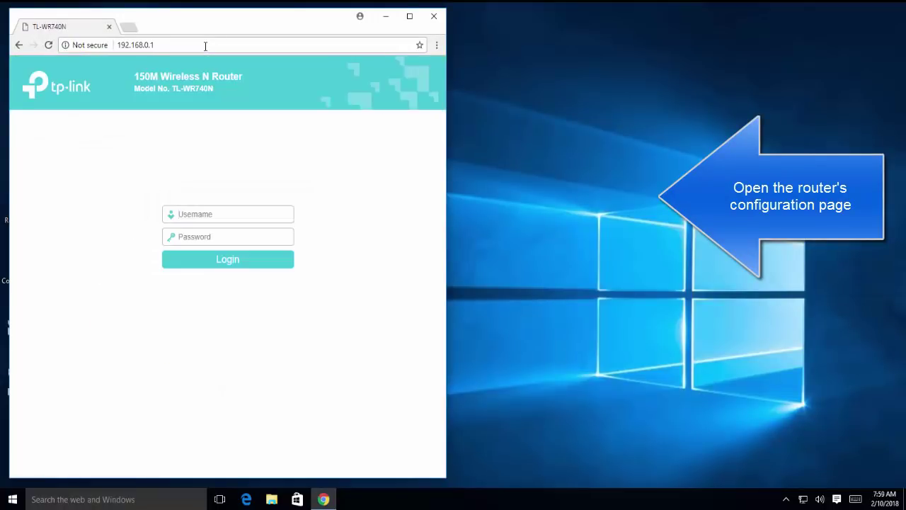
Log in to the router with the admin account's username and password.
type("admin")
key("Tab")
type("admin")
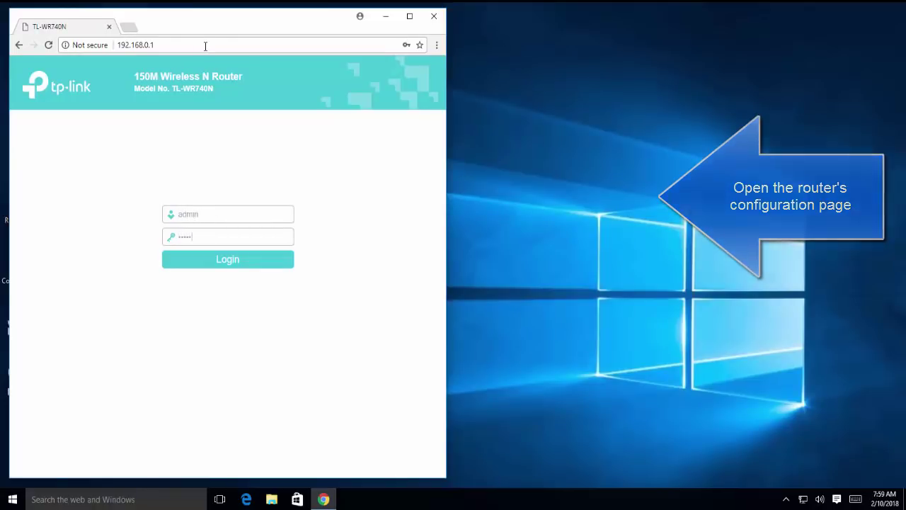
key("Return")
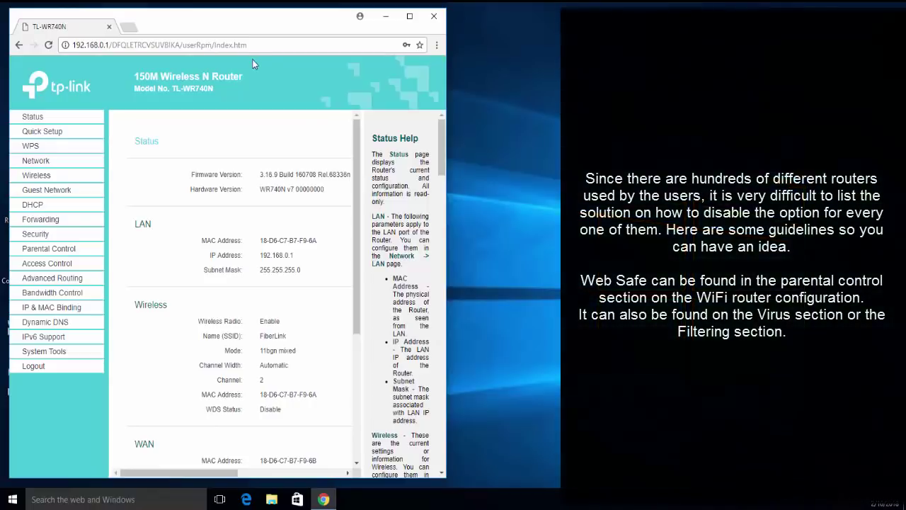
Open Parental Control from the router's left-hand menu.
left_click(63, 249)
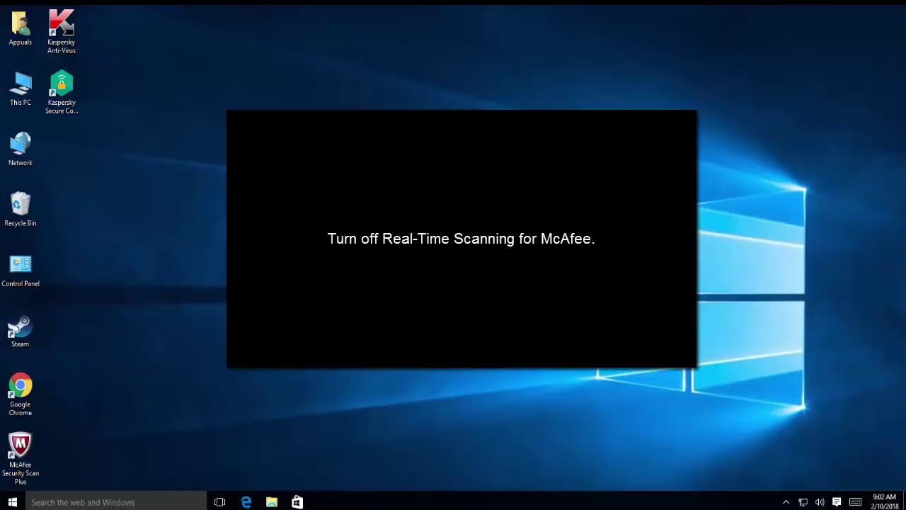
Launch Steam and sign in with the account name and password, with Remember my password turned on.
double_click(14, 327)
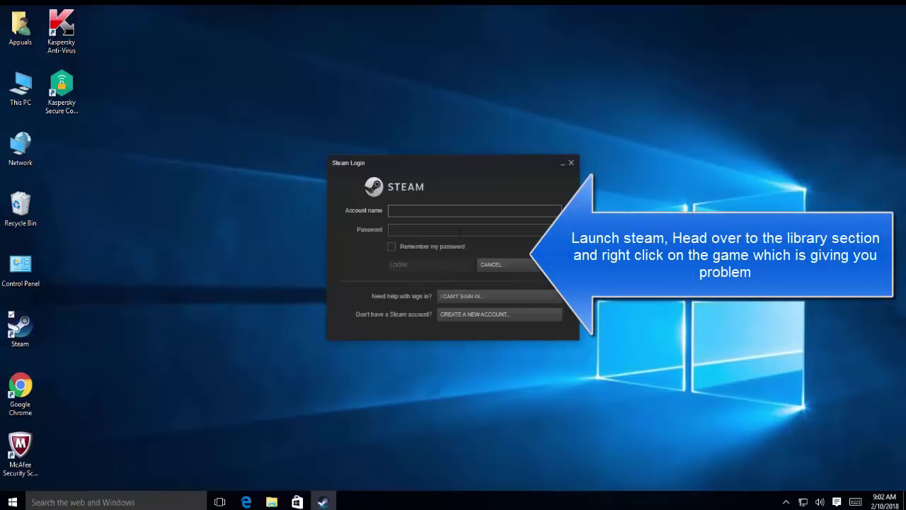
type("appuals")
key("Tab")
type("••••••••••")
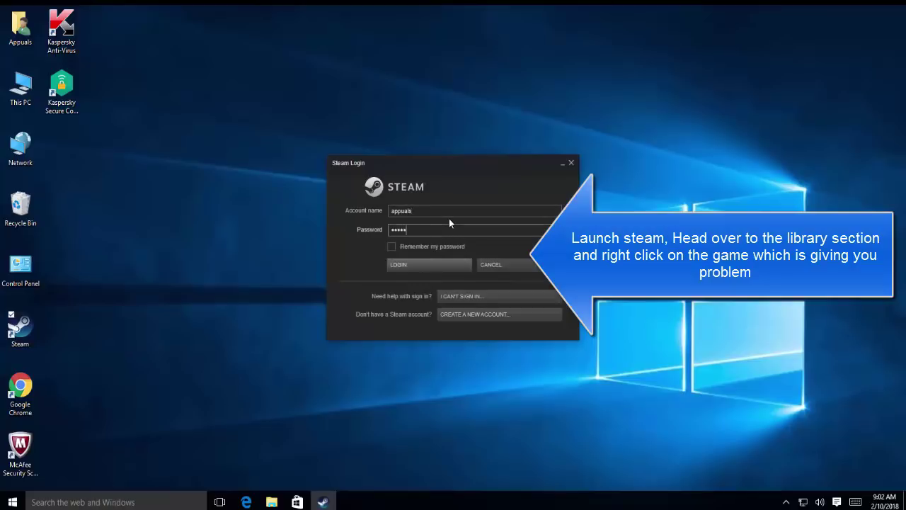
key("Tab")
key("space")
key("Return")
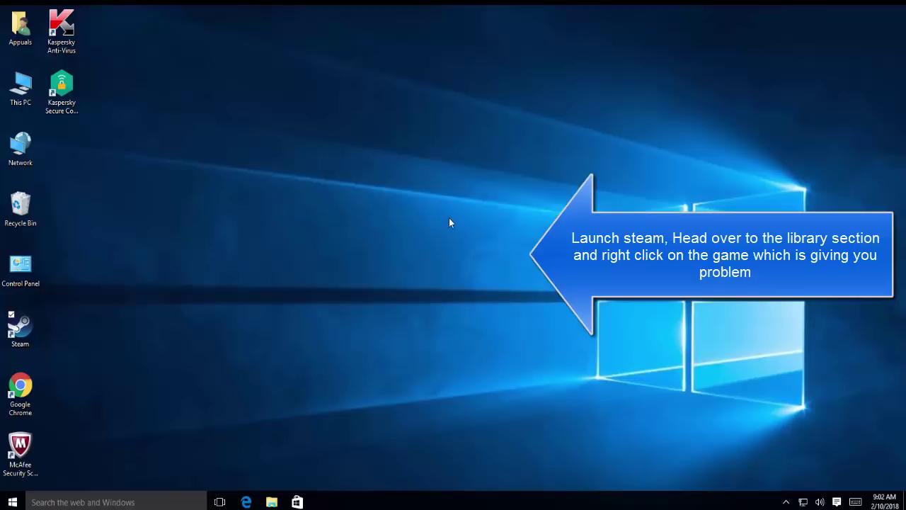
left_click(786, 502)
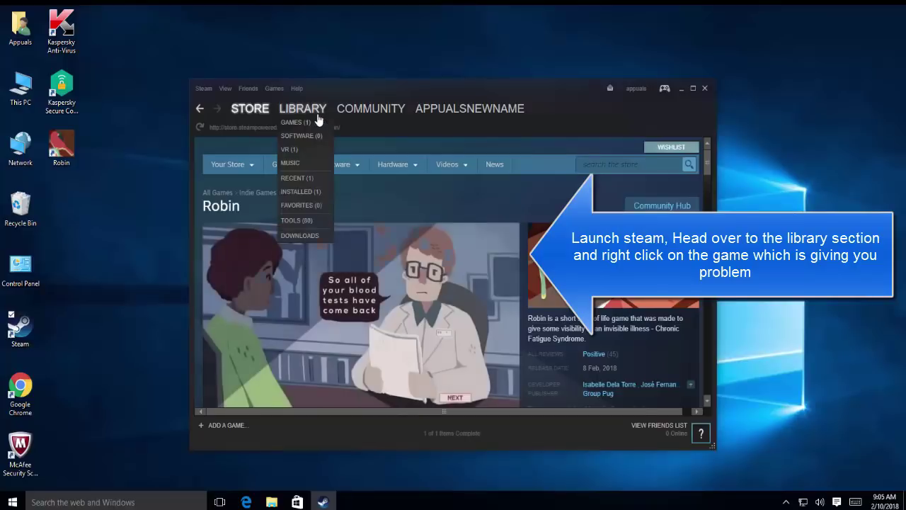
Verify the integrity of Robin's game files from its Local Files properties in the Library.
left_click(314, 111)
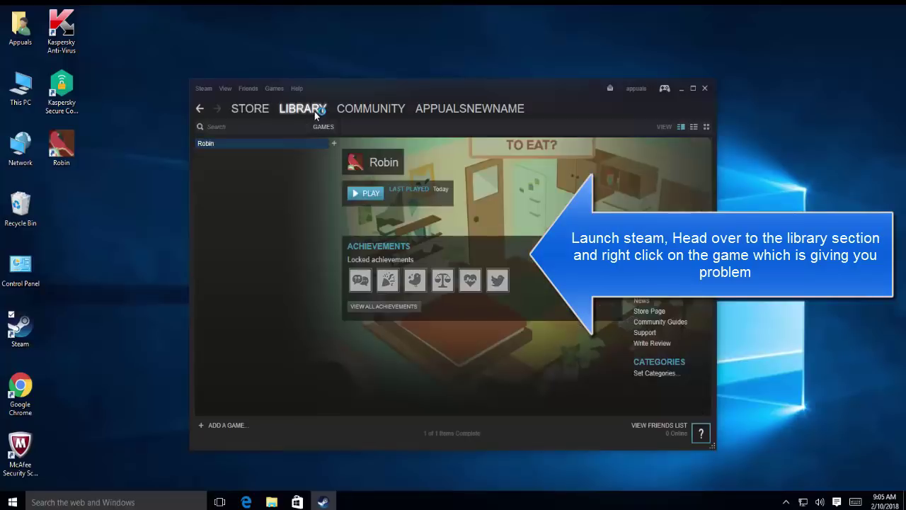
right_click(255, 141)
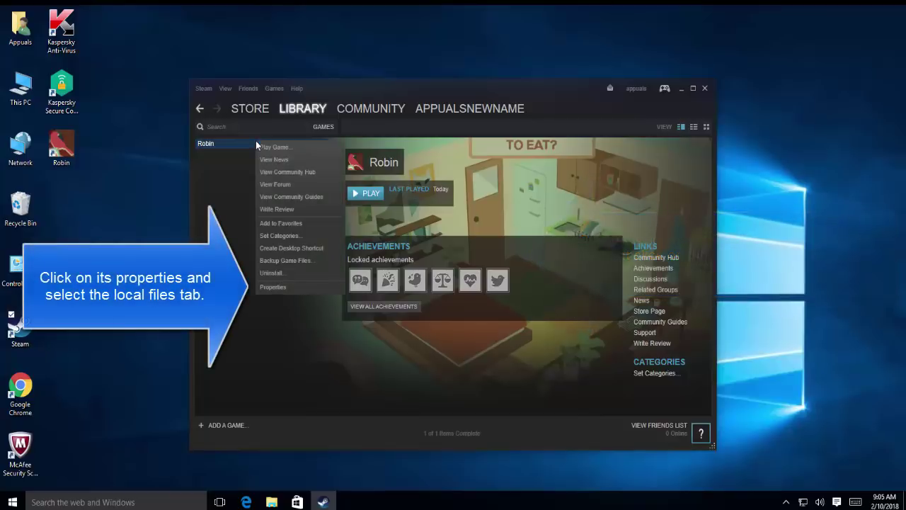
left_click(295, 288)
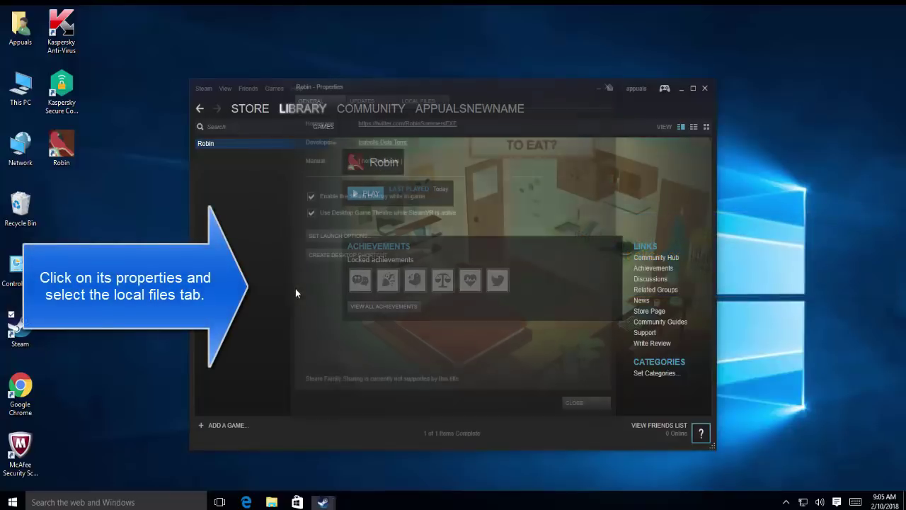
left_click(431, 102)
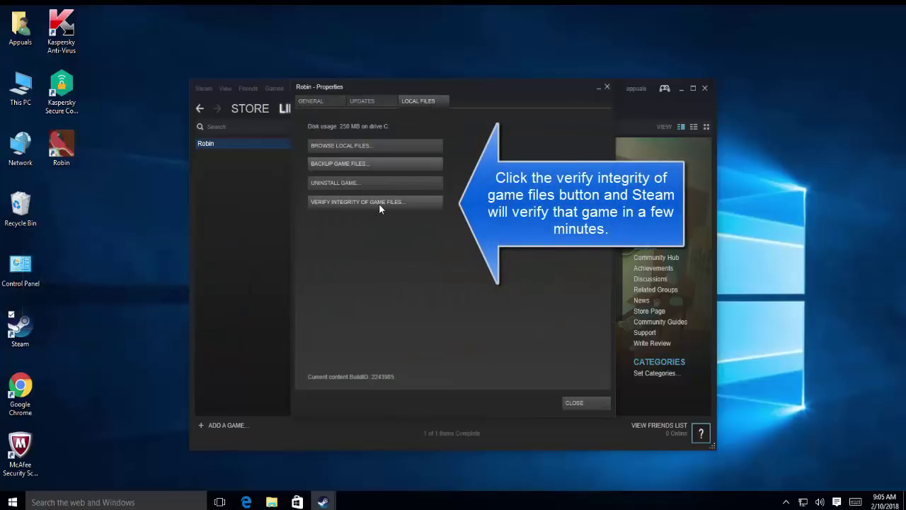
left_click(379, 203)
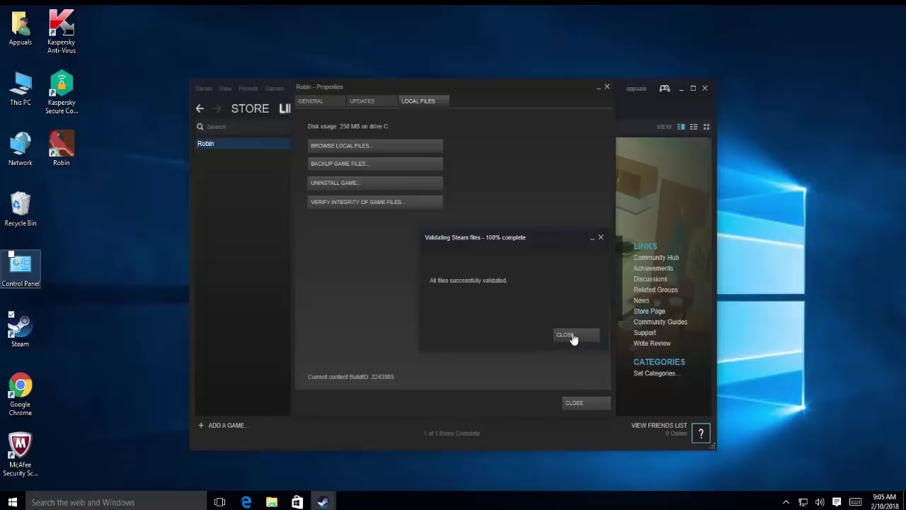
Close the validation report and Robin's Properties, then quit Steam.
left_click(577, 334)
left_click(577, 402)
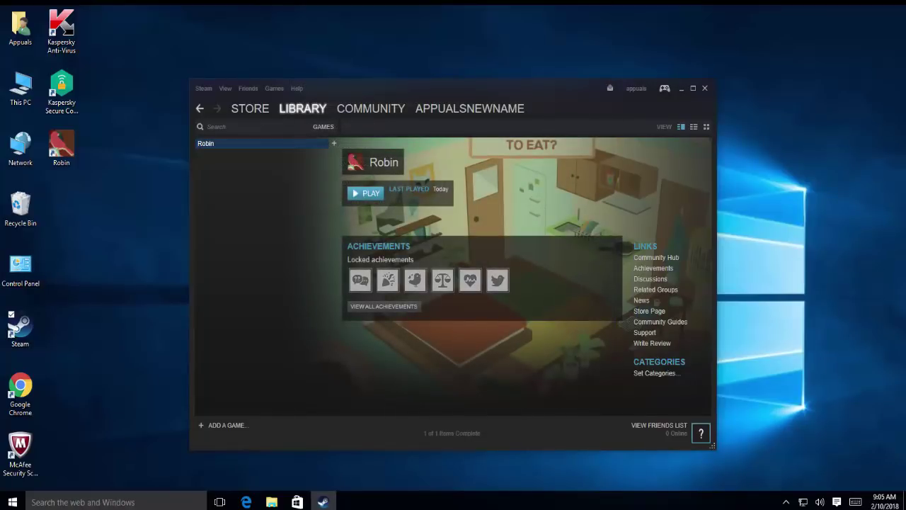
left_click(705, 89)
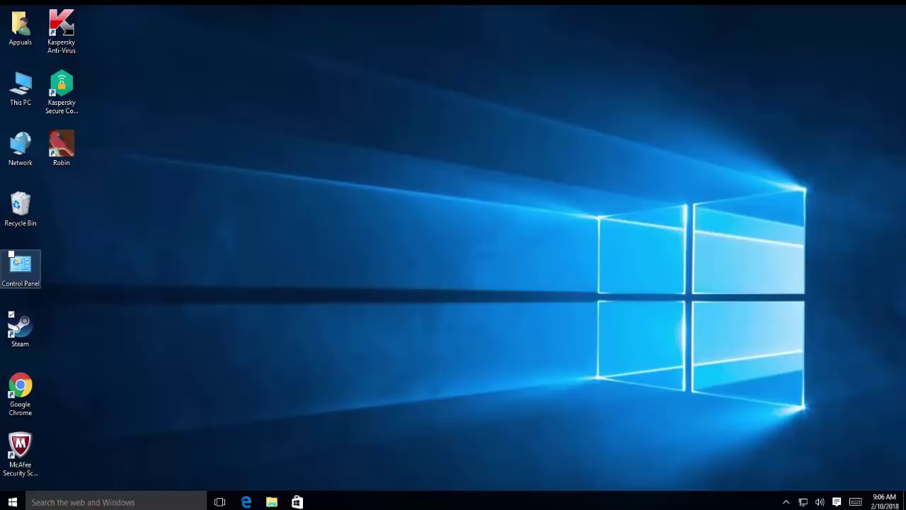
Browse File Explorer to Local Disk (C:) > Program Files (x86) > Steam.
left_click(238, 393)
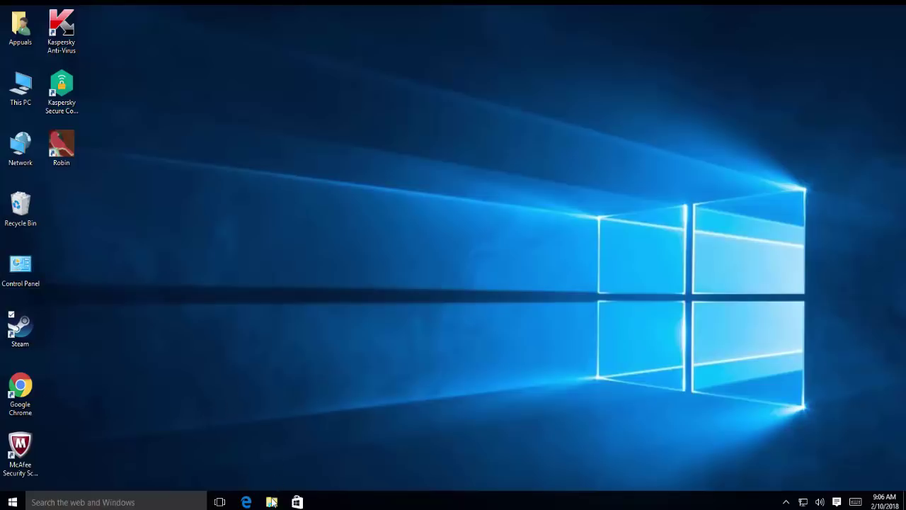
key("super+e")
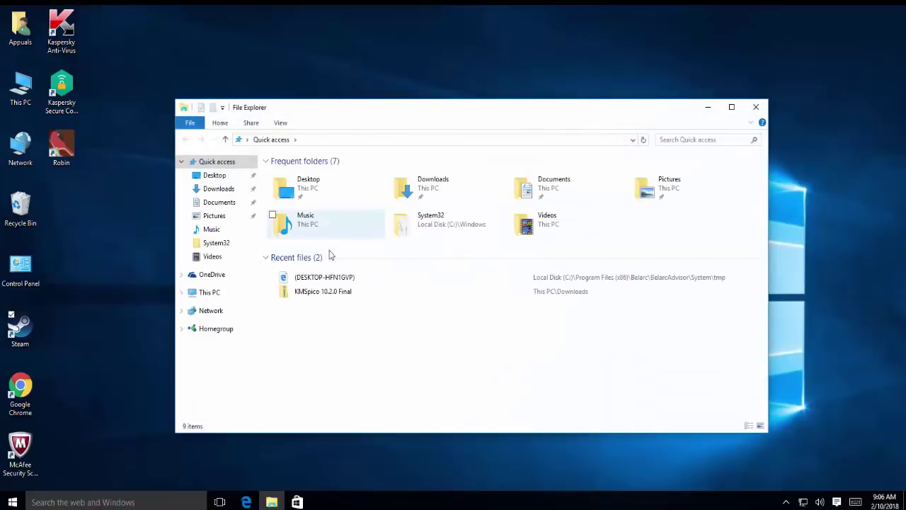
left_click(224, 295)
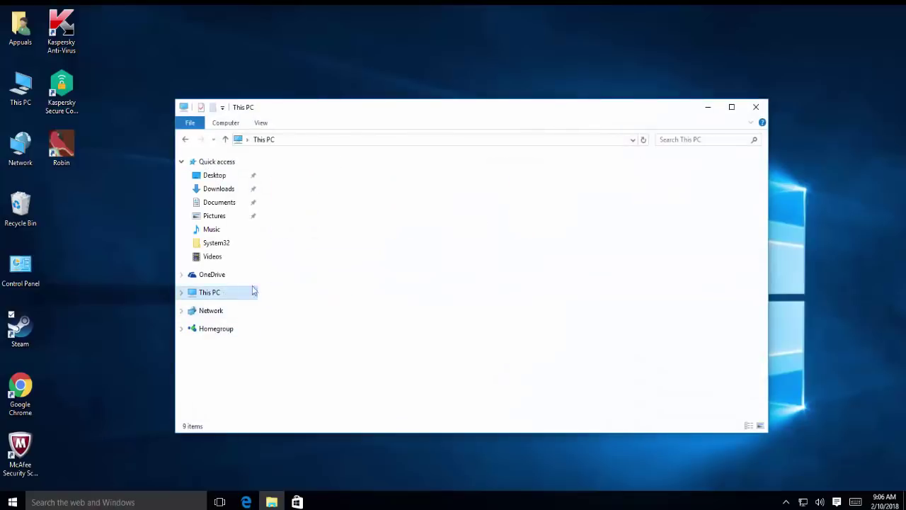
double_click(420, 265)
double_click(324, 197)
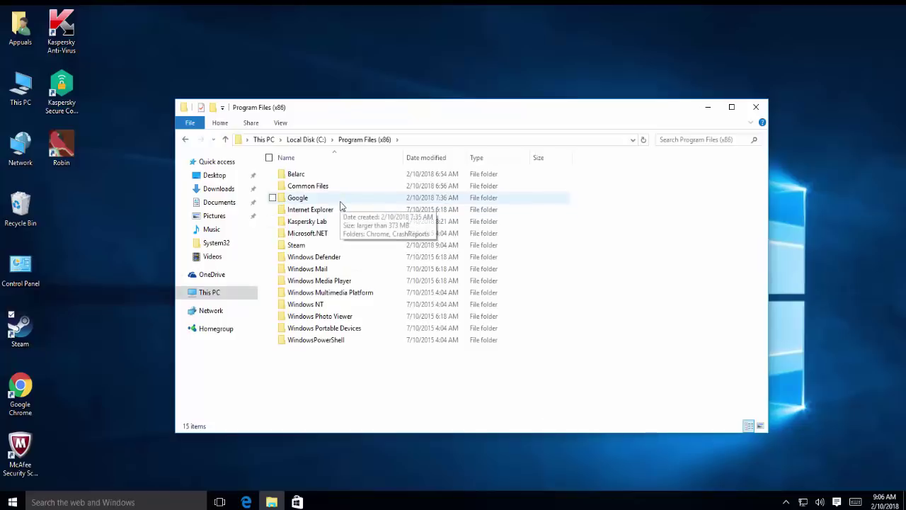
double_click(318, 243)
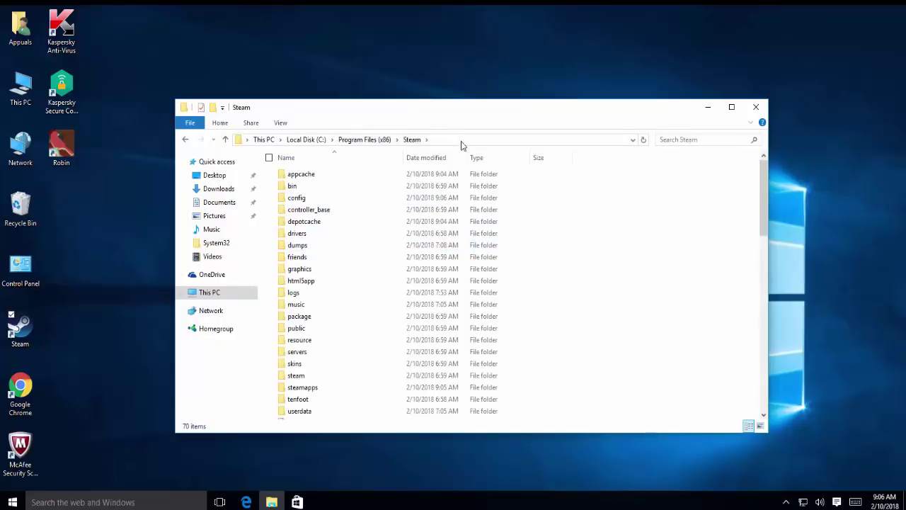
Copy the Steam folder's full path from the address bar.
left_click(360, 139)
right_click(316, 139)
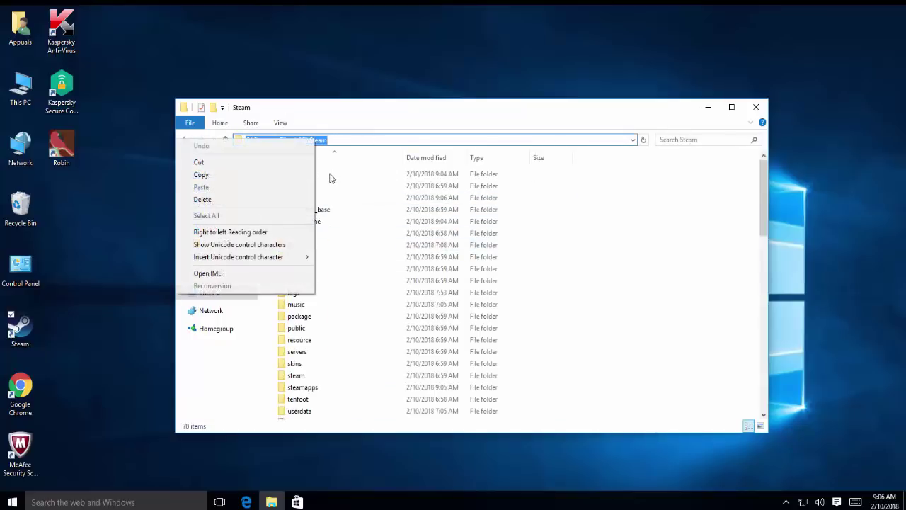
left_click(276, 176)
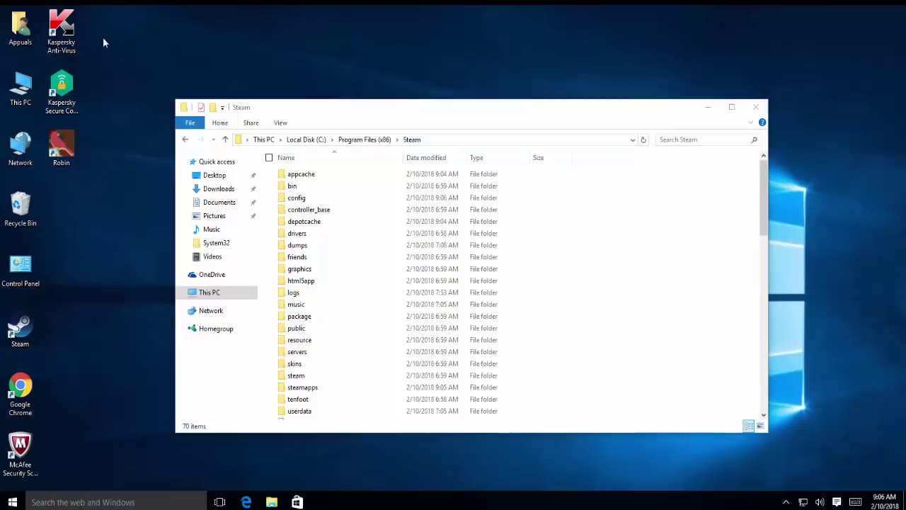
double_click(74, 23)
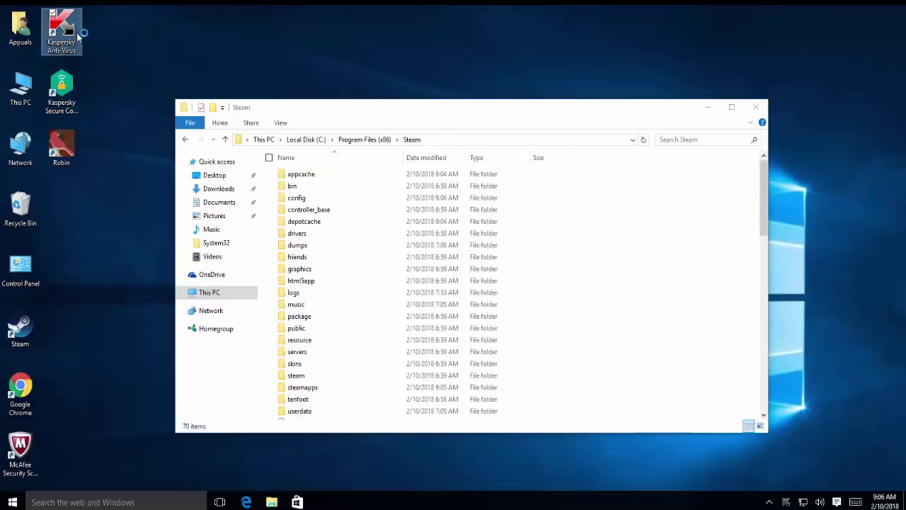
Close the Steam folder window and start a new exclusion in Kaspersky's Threats and Exclusions settings.
left_click(747, 107)
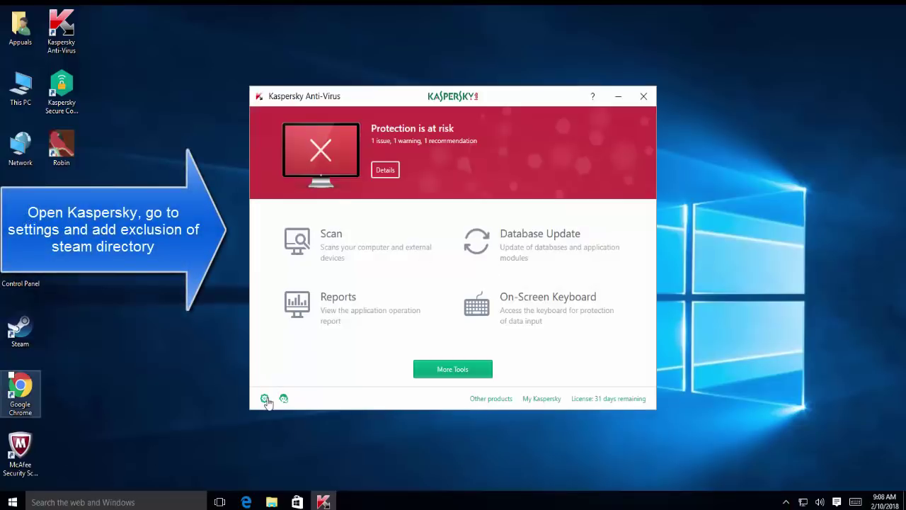
left_click(265, 400)
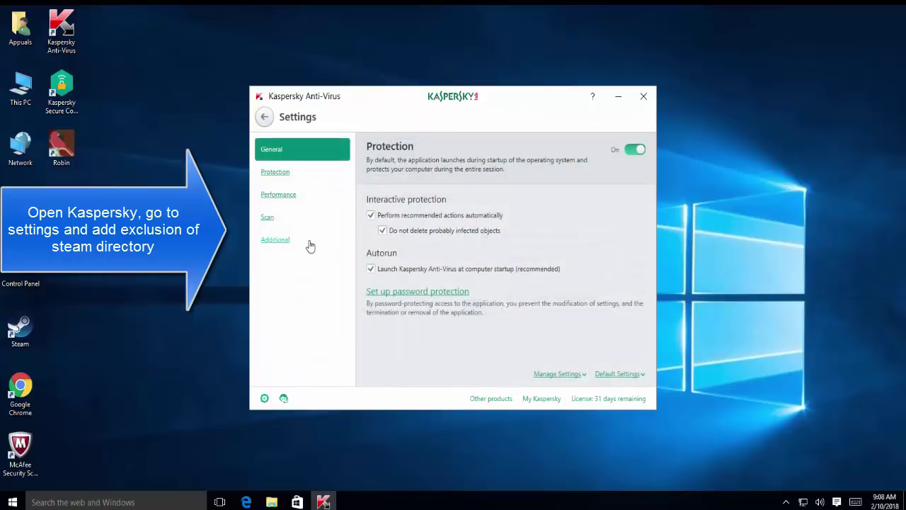
left_click(310, 245)
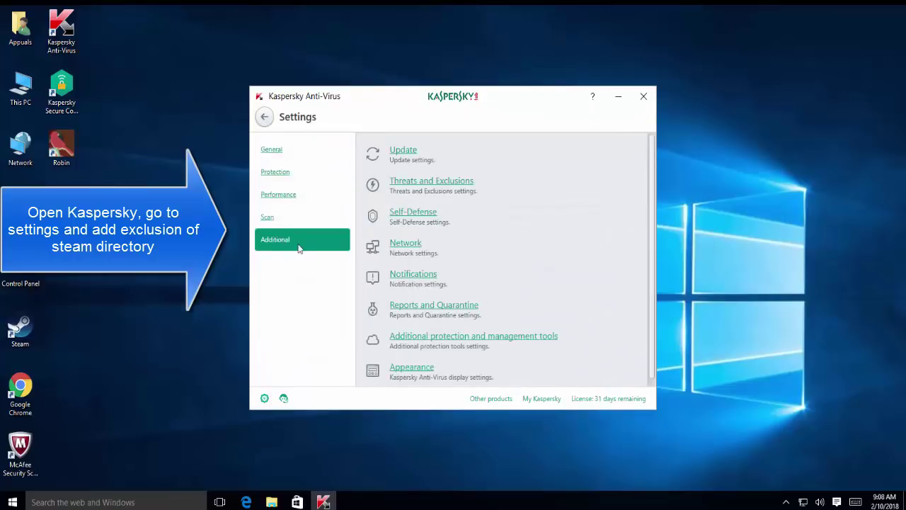
left_click(472, 186)
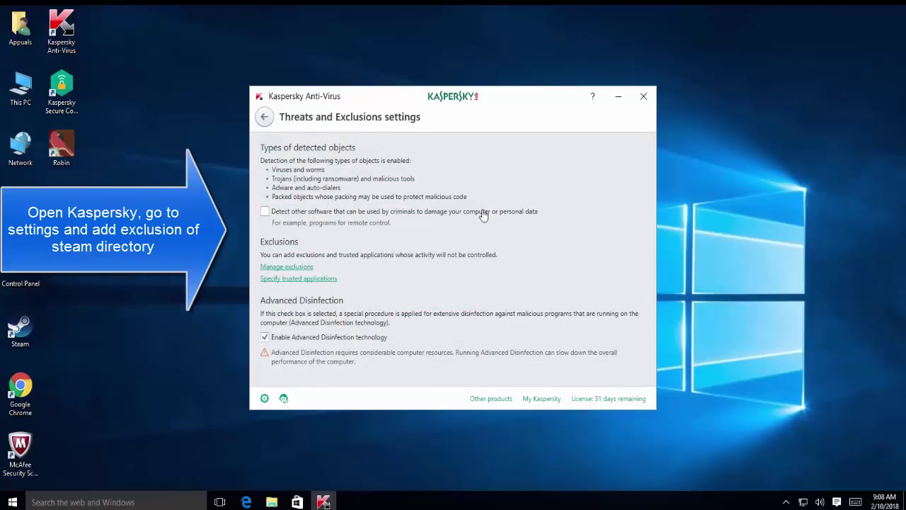
left_click(309, 267)
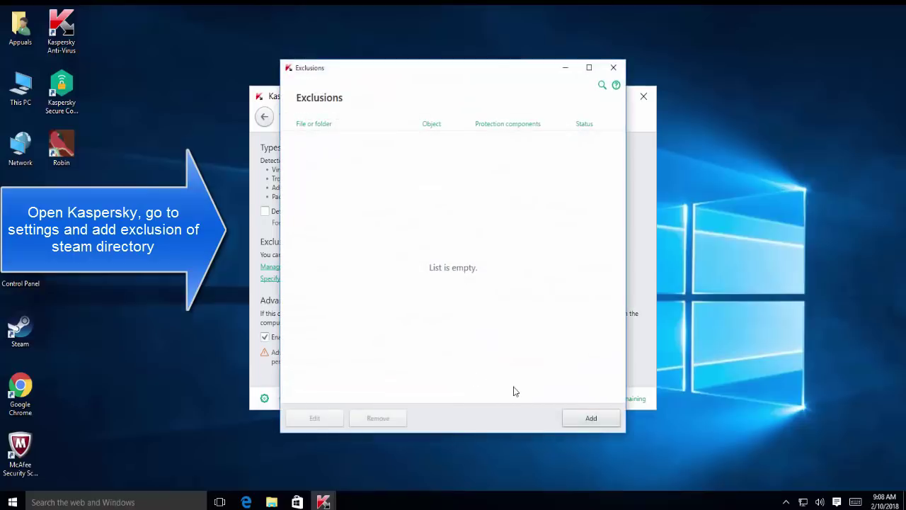
left_click(587, 419)
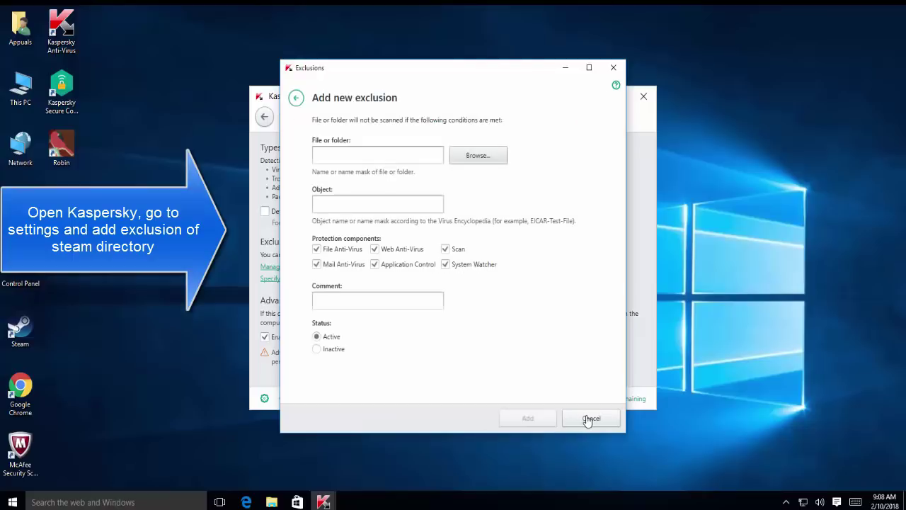
Cancel the new exclusion, close the Kaspersky windows and refresh the desktop.
left_click(414, 155)
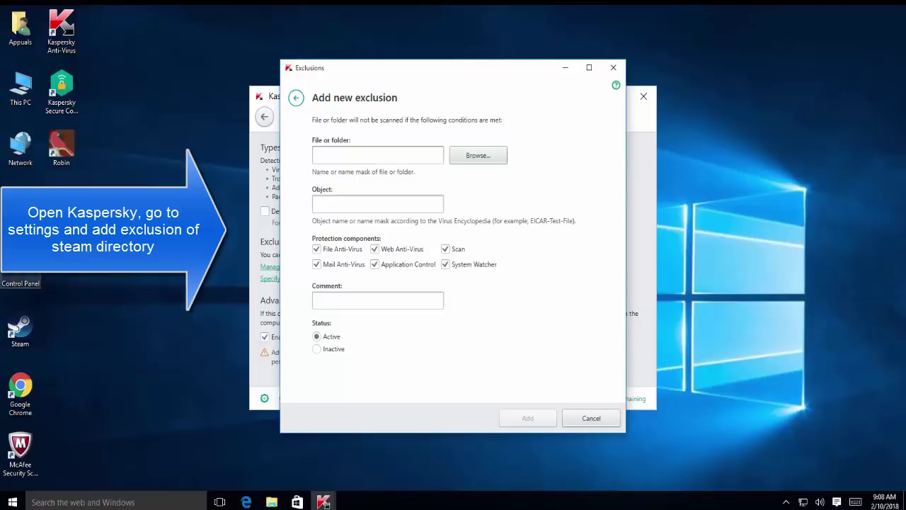
left_click(575, 419)
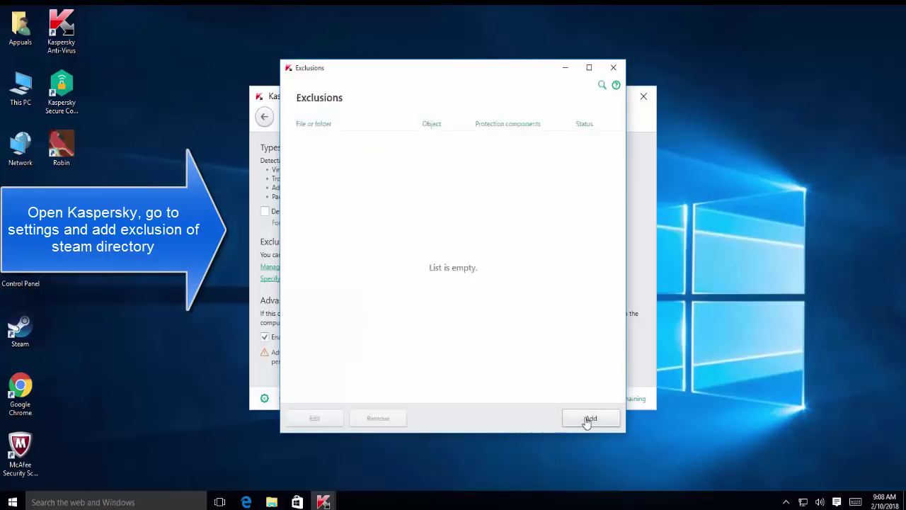
left_click(614, 67)
left_click(644, 97)
right_click(257, 154)
left_click(223, 190)
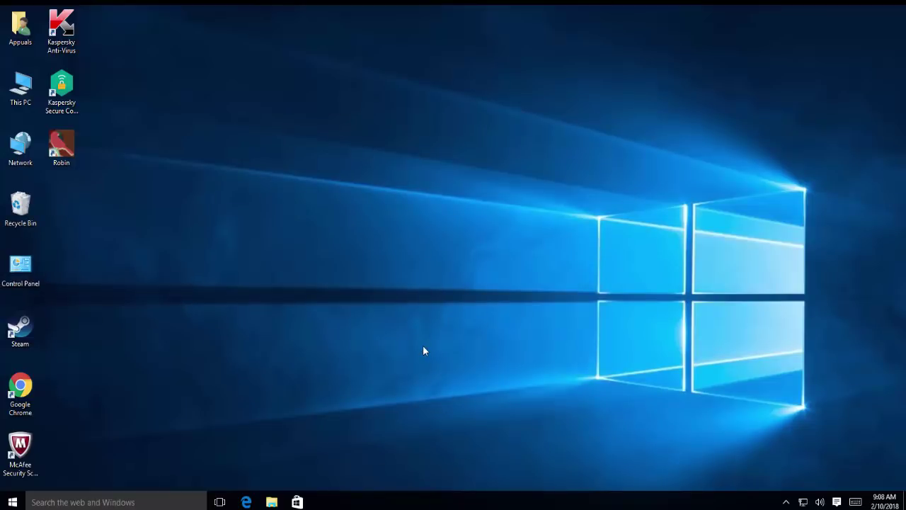
key("super")
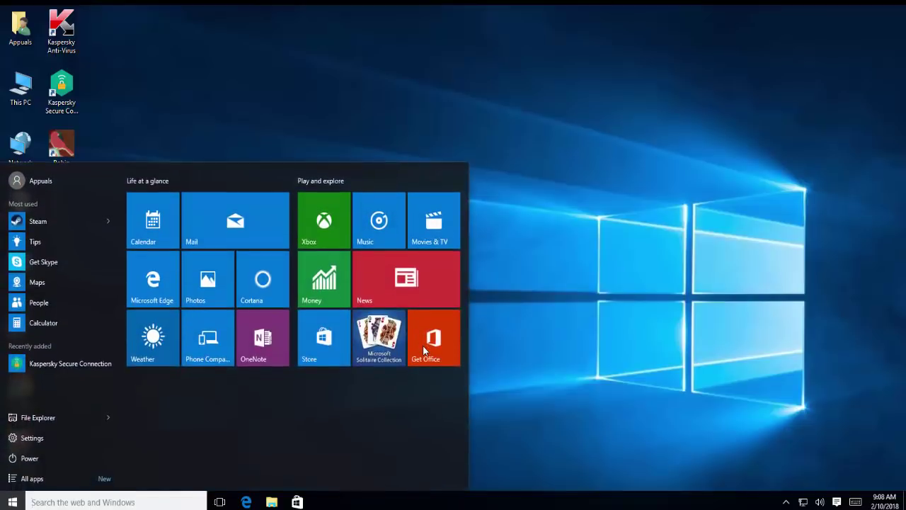
type("win")
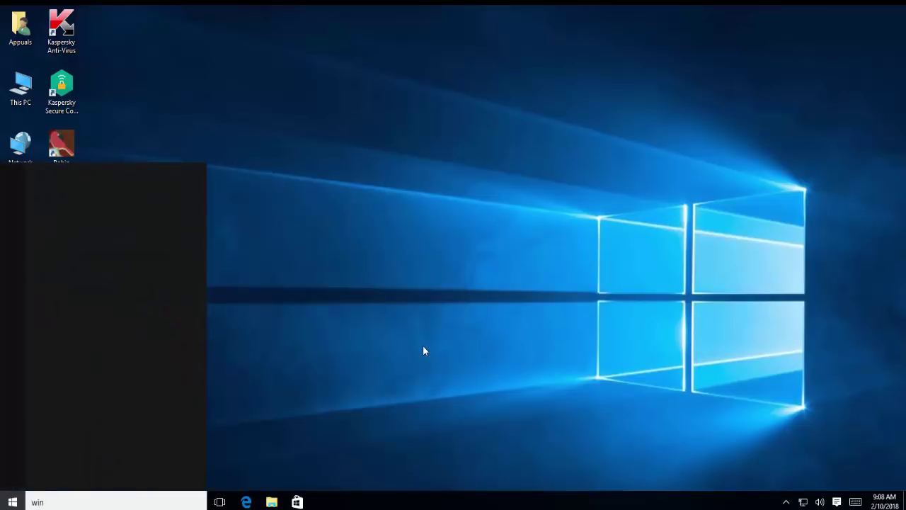
type("dows defeb")
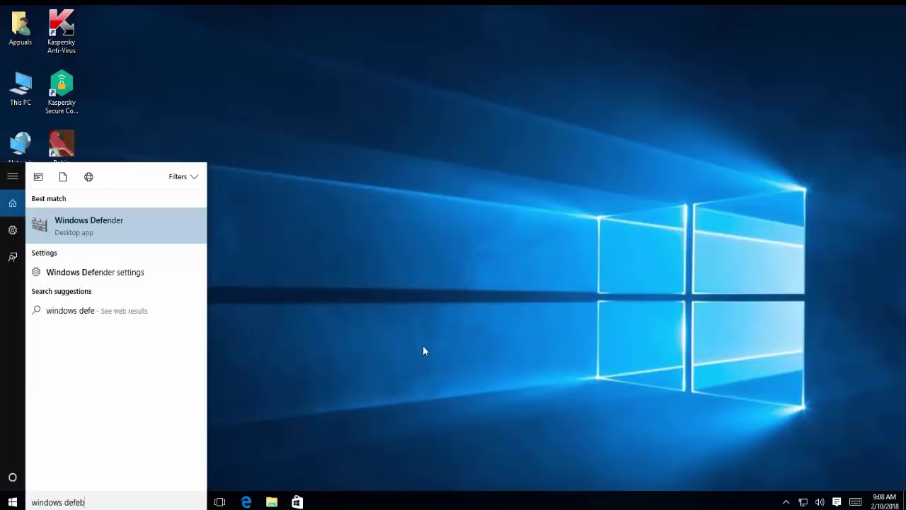
key("BackSpace")
type("nder")
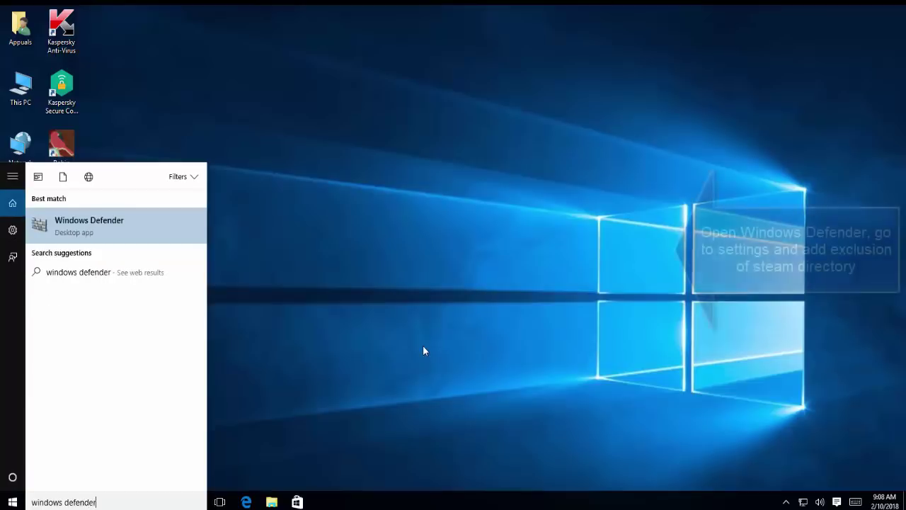
key("Return")
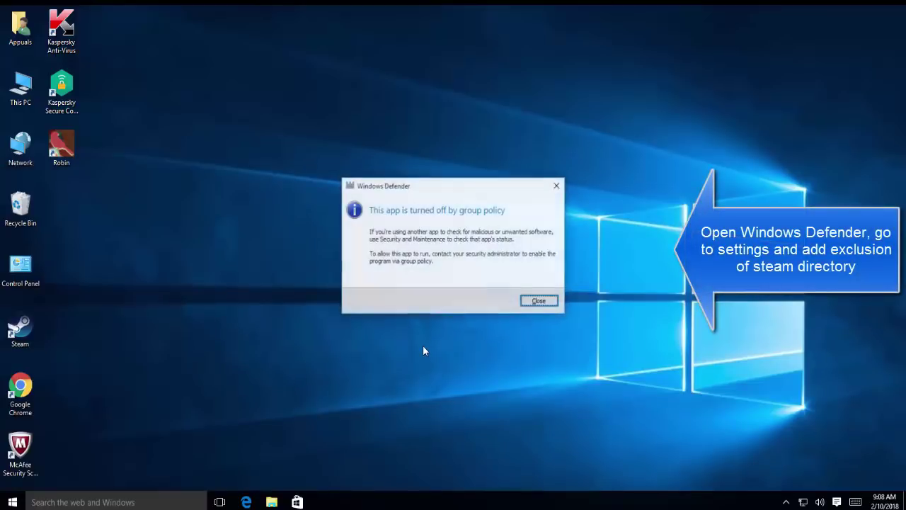
left_click(538, 302)
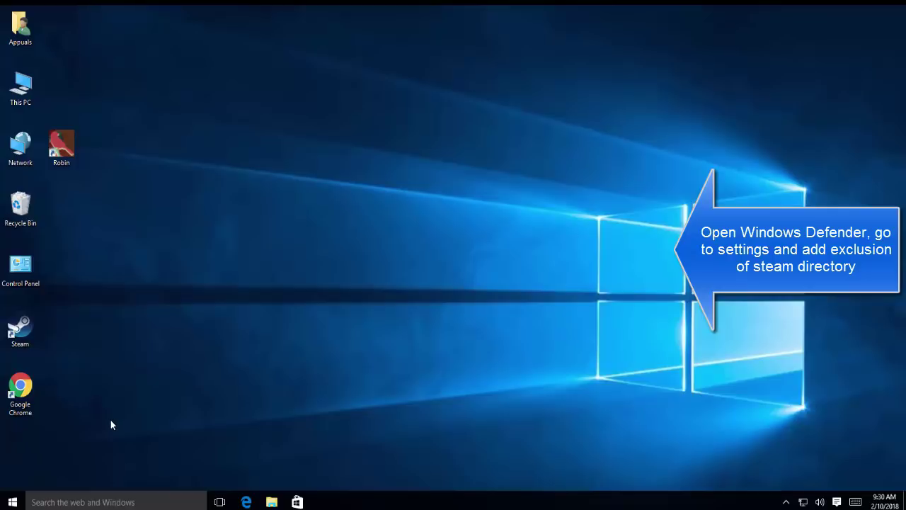
Launch Windows Defender from the Start menu search and open its settings.
left_click(13, 502)
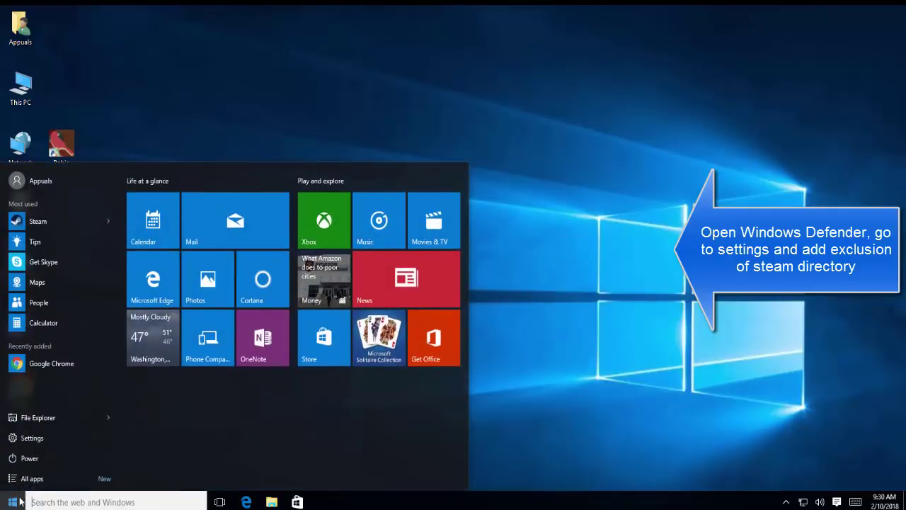
type("window")
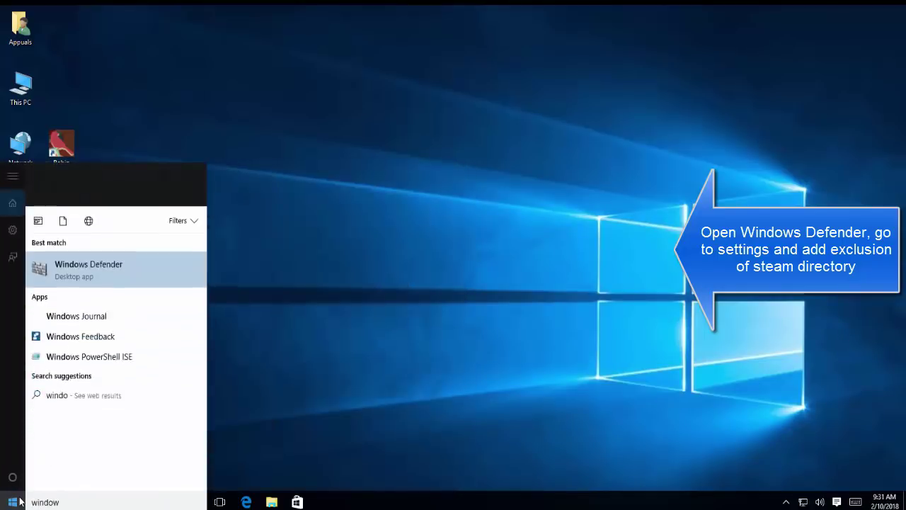
type("s defen")
key("Return")
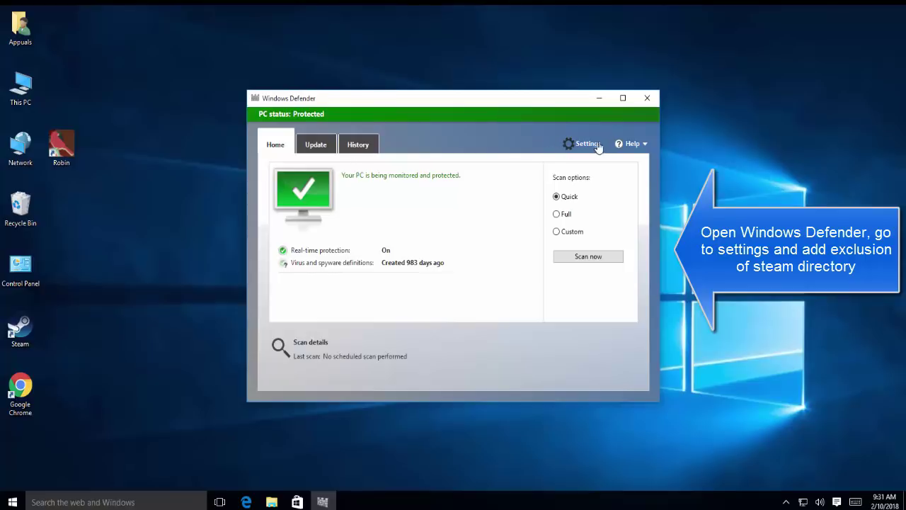
left_click(592, 144)
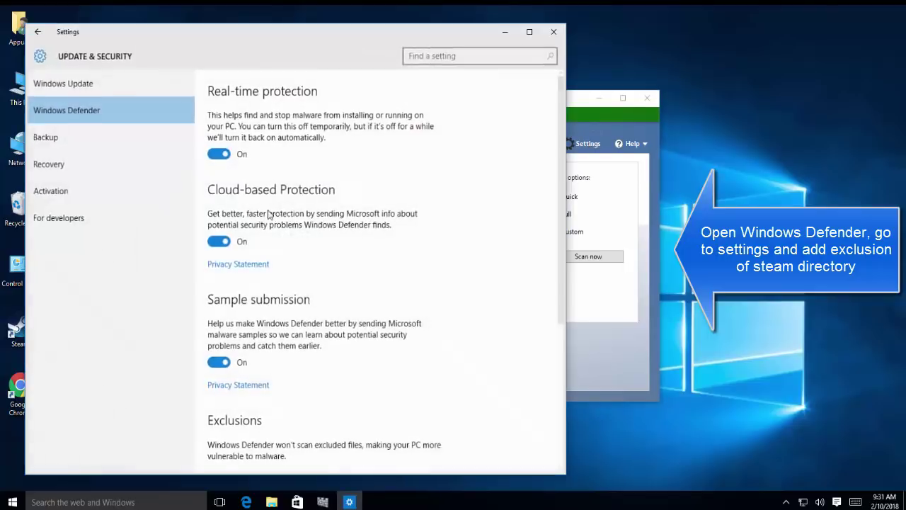
scroll(354, 281, "down", 3)
Add a folder exclusion for C:\Program Files (x86)\Steam.
left_click(225, 249)
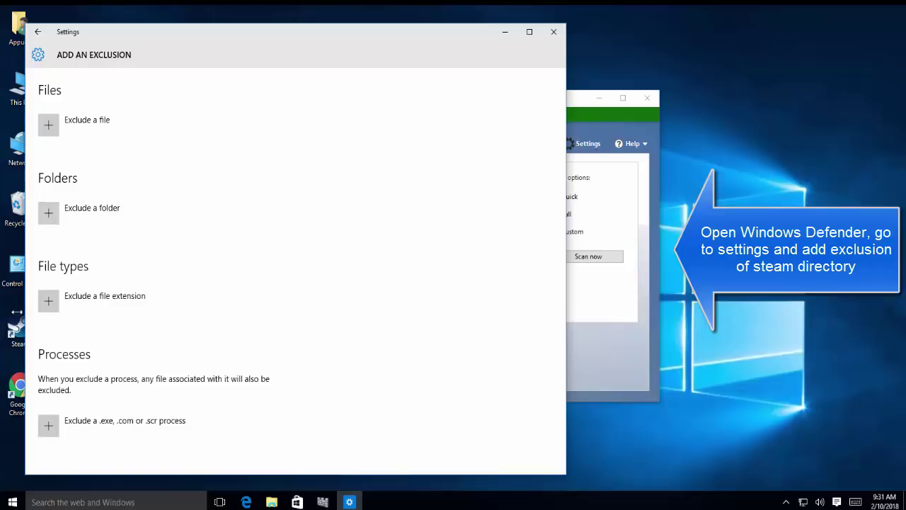
left_click(50, 213)
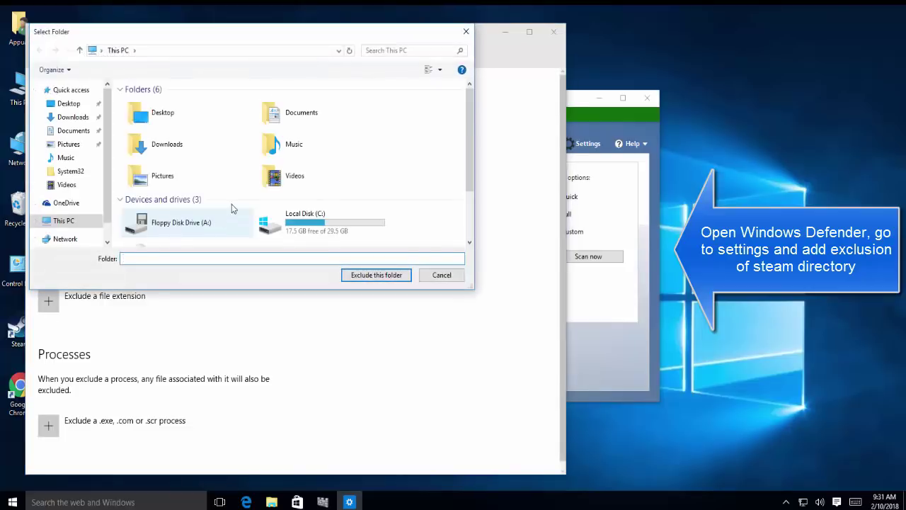
double_click(301, 219)
double_click(182, 128)
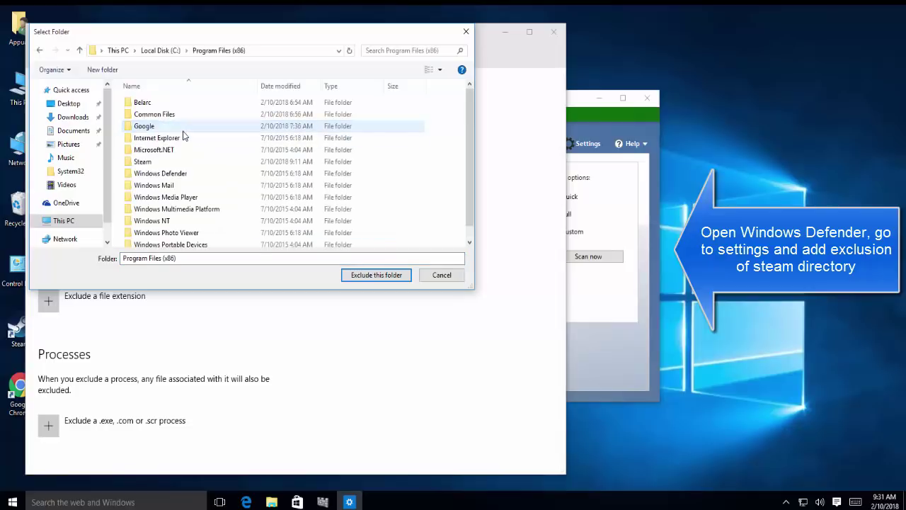
left_click(168, 162)
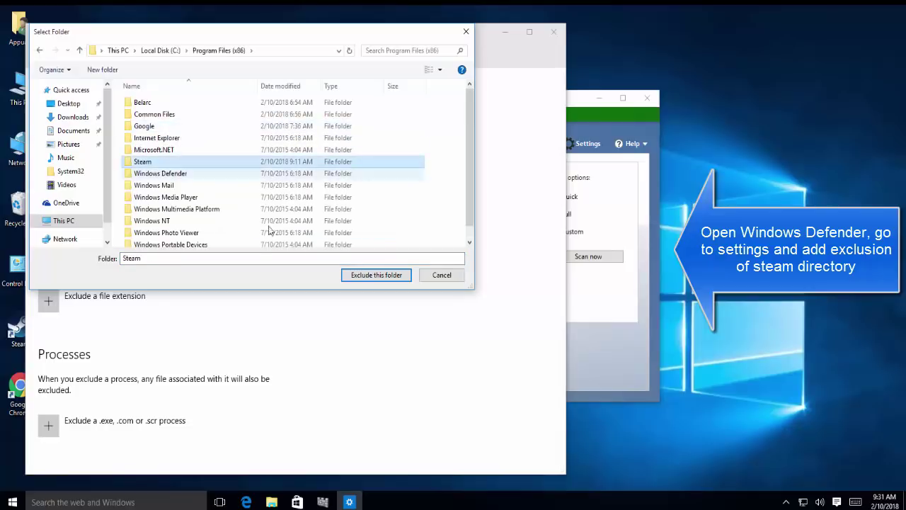
double_click(167, 162)
left_click(386, 276)
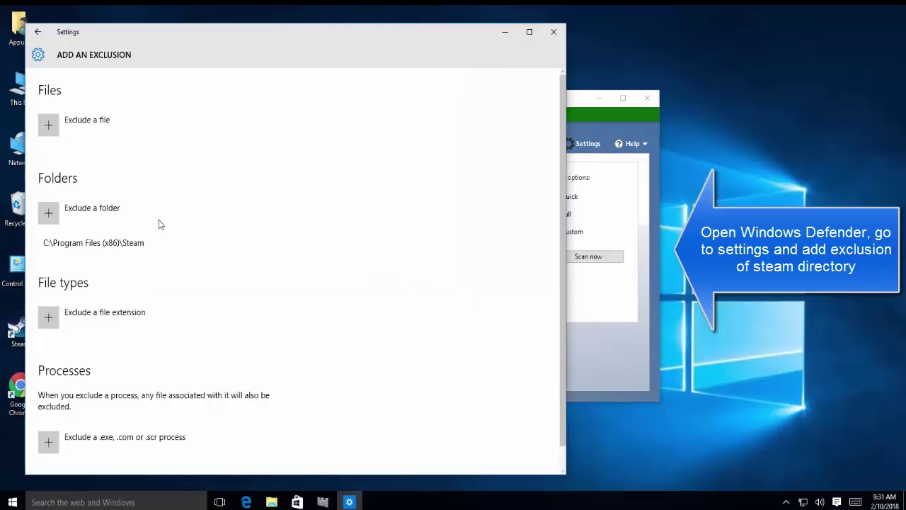
Close the exclusion settings and Windows Defender, then refresh the desktop.
left_click(559, 33)
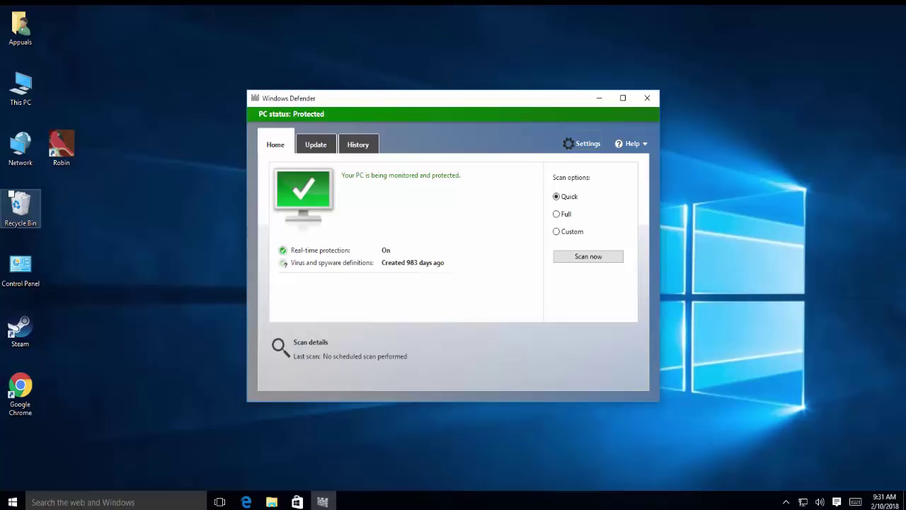
left_click(647, 97)
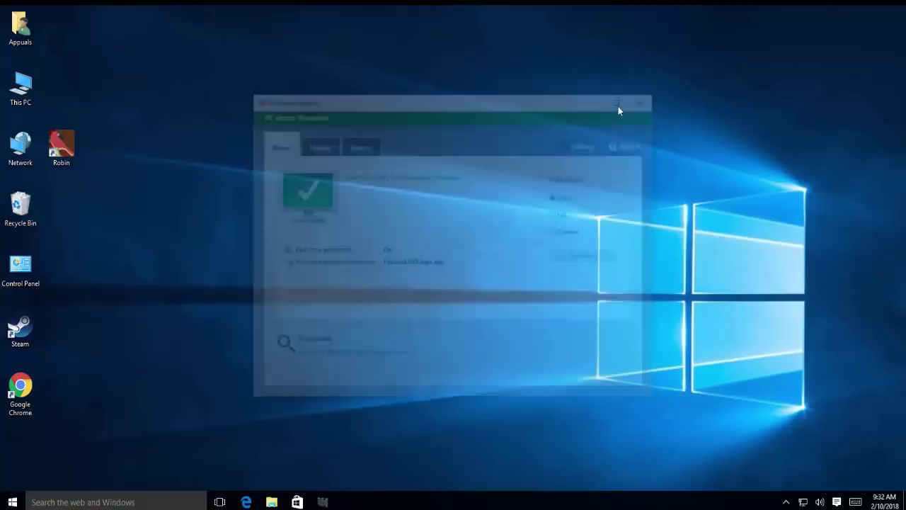
right_click(318, 185)
left_click(298, 211)
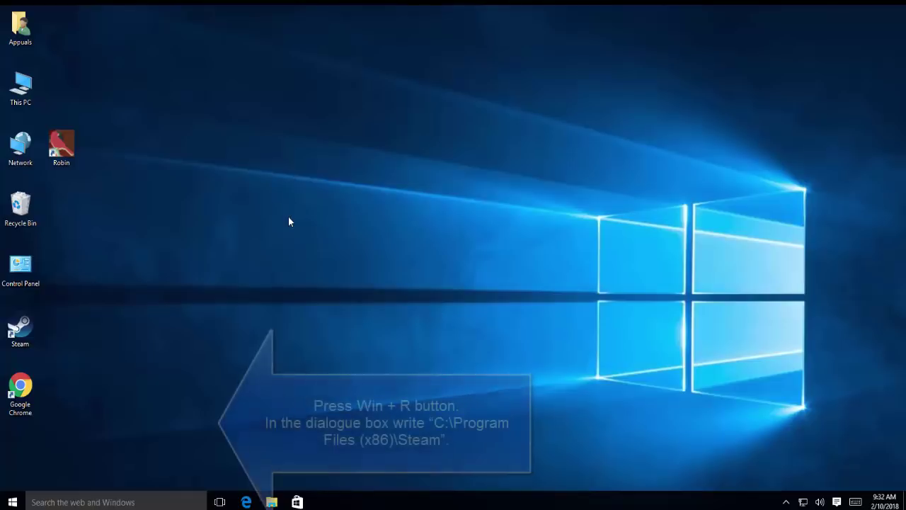
Open c:\Program Files (x86)\steam through the Run dialog.
key("super+r")
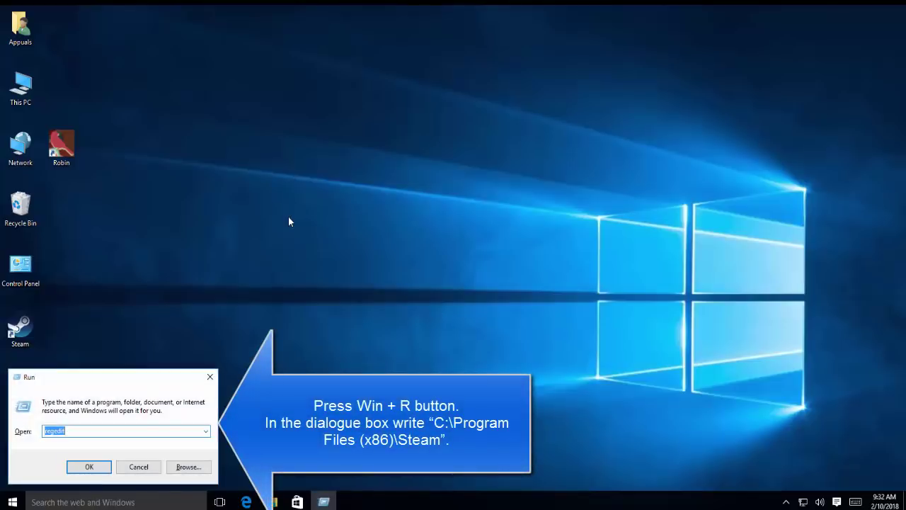
key("BackSpace")
type("c:\\")
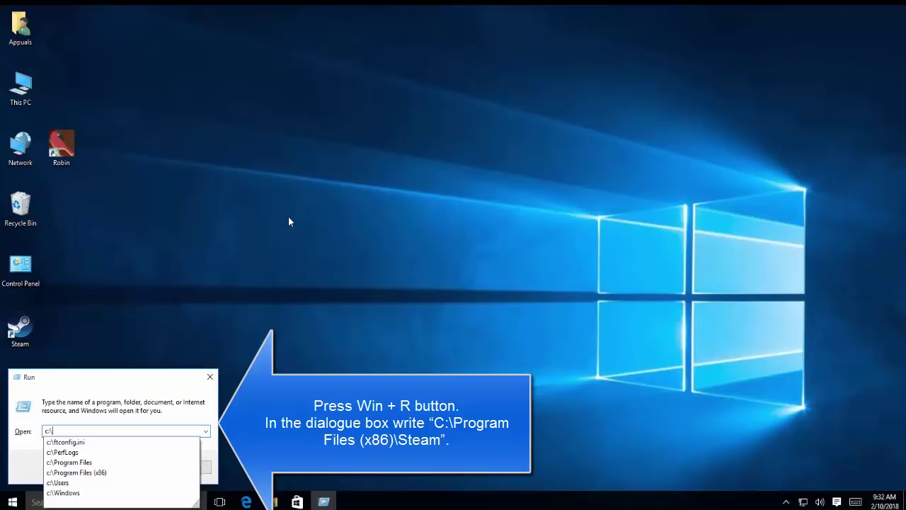
type("Program Files (x86)")
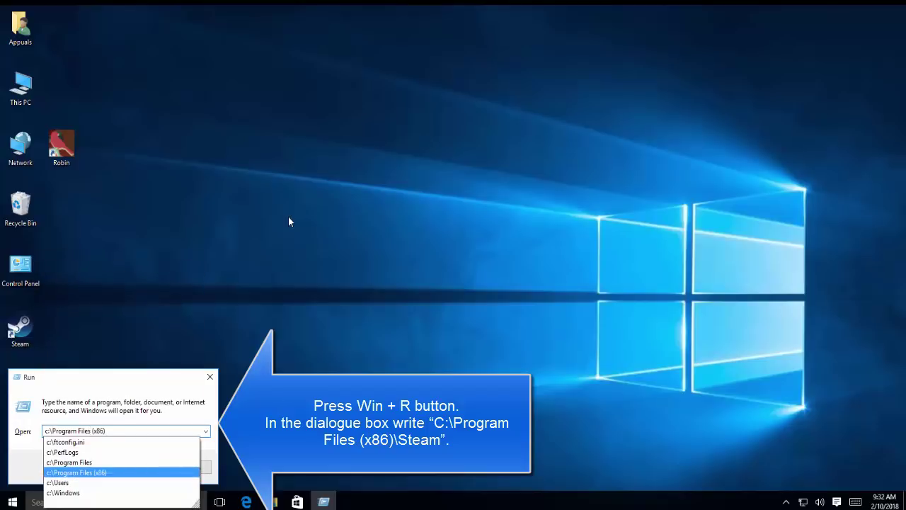
type("\\steam")
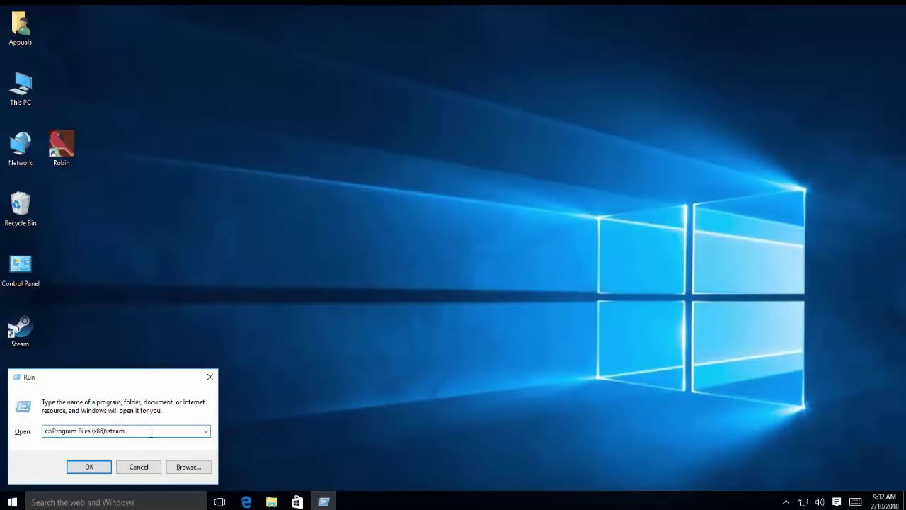
key("Return")
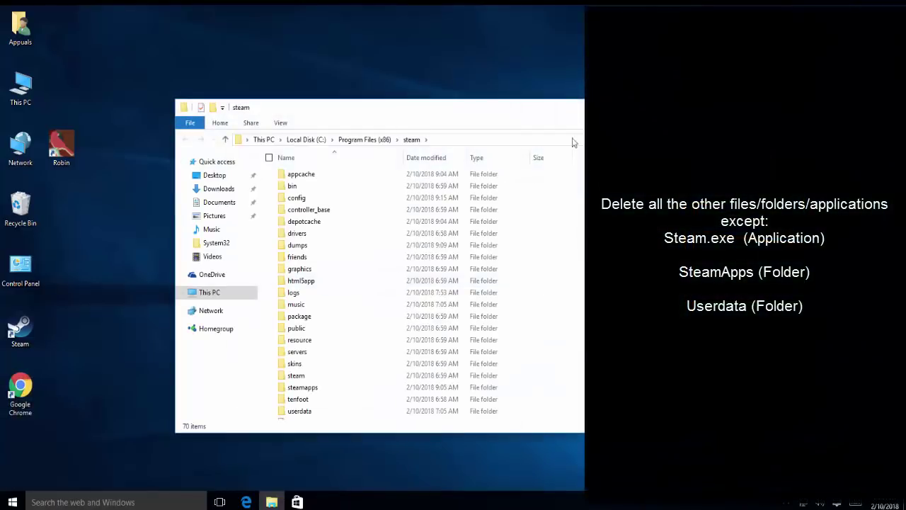
Maximize the steam folder window and pick out the Steam application, steamapps and userdata.
double_click(578, 116)
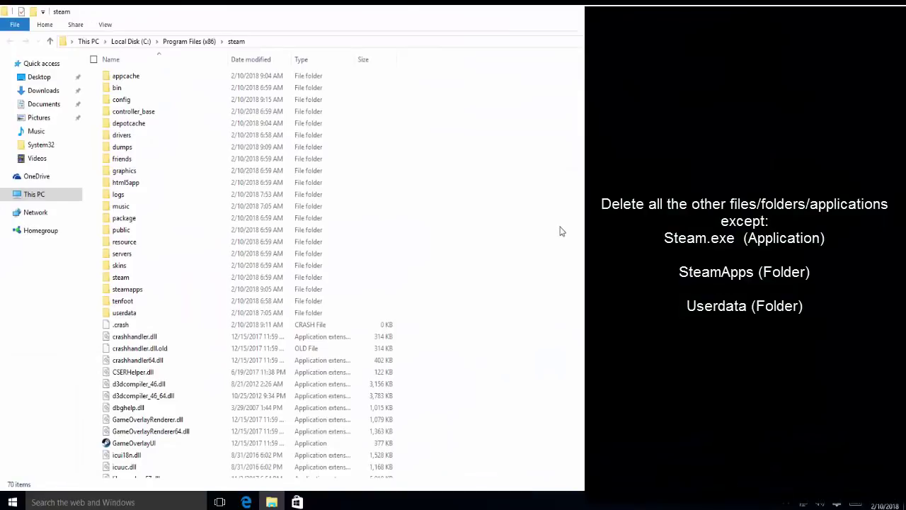
scroll(561, 231, "down", 1)
scroll(562, 231, "down", 5)
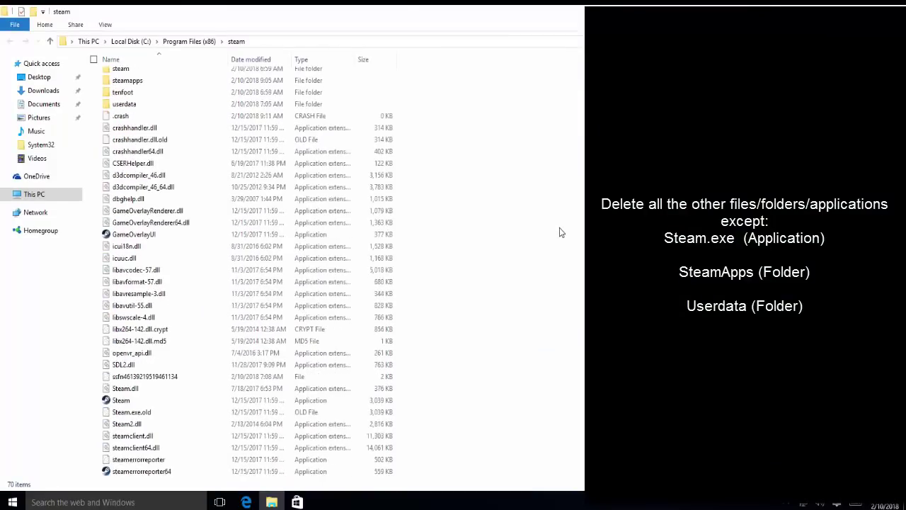
left_click(276, 400)
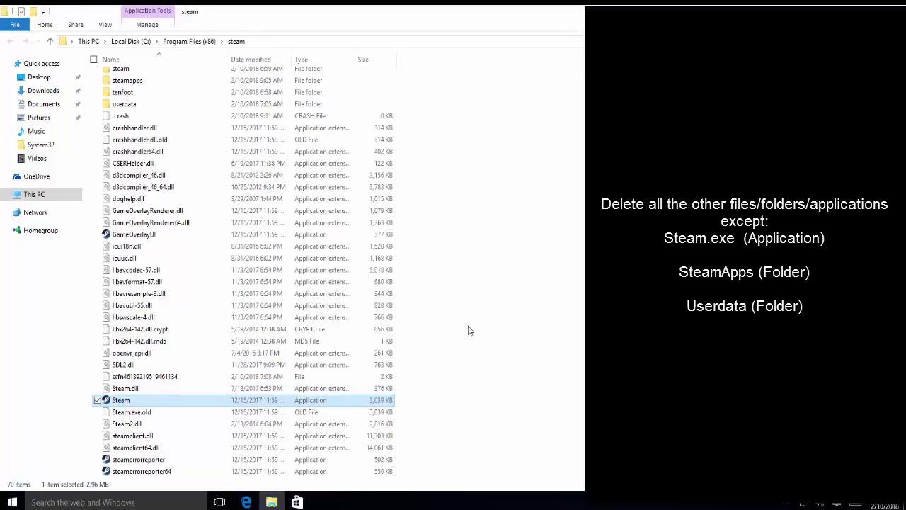
left_click(141, 81, "ctrl")
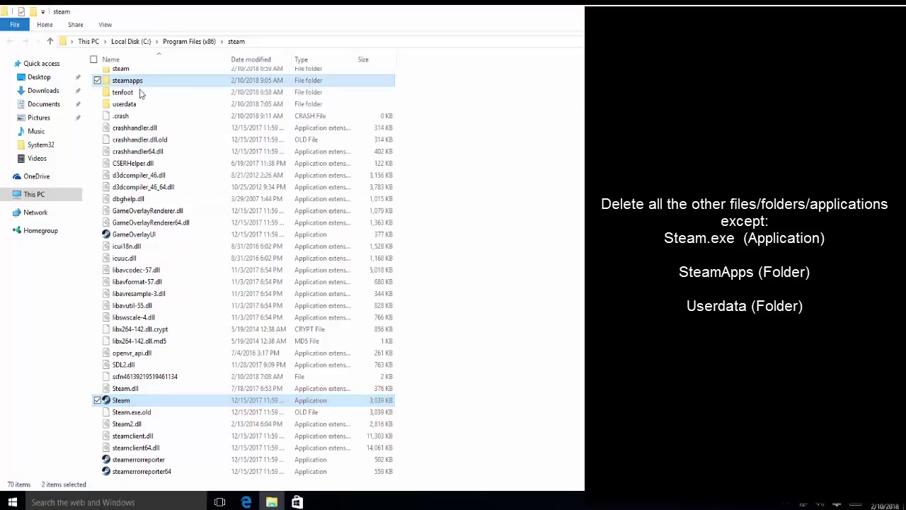
left_click(137, 105, "ctrl")
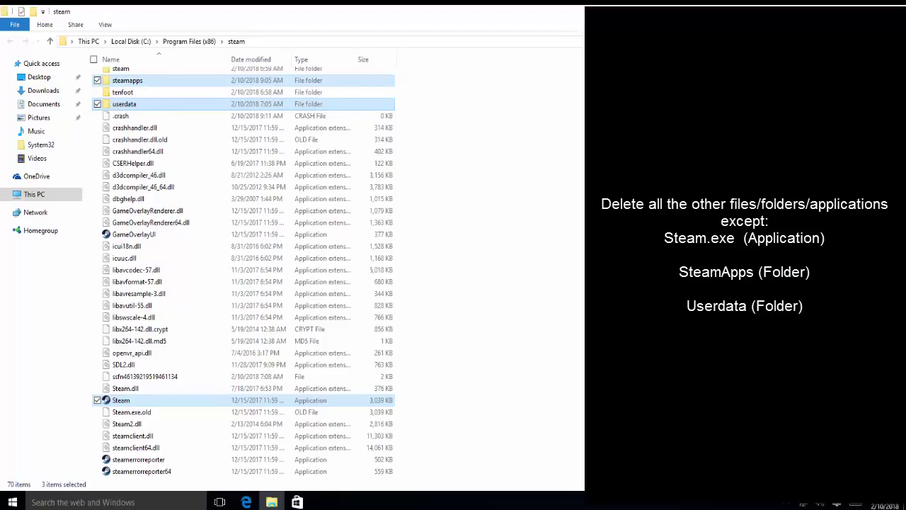
Delete everything except Steam, steamapps and userdata, retrying for the in-use bin folder.
key("ctrl+a")
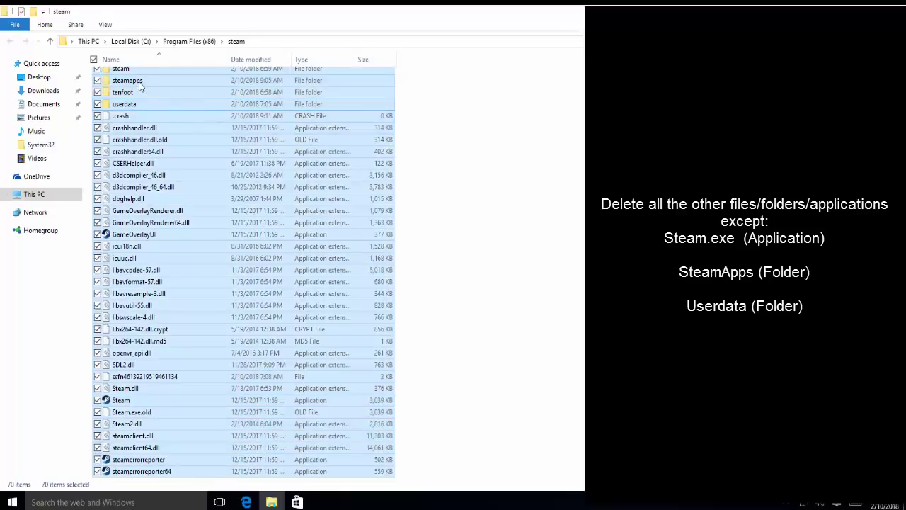
left_click(139, 81, "ctrl")
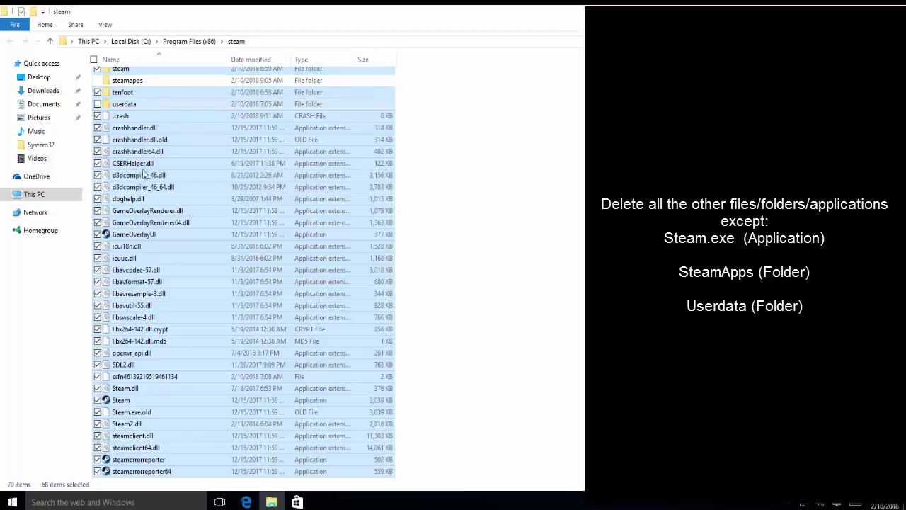
left_click(141, 104, "ctrl")
left_click(302, 399, "ctrl")
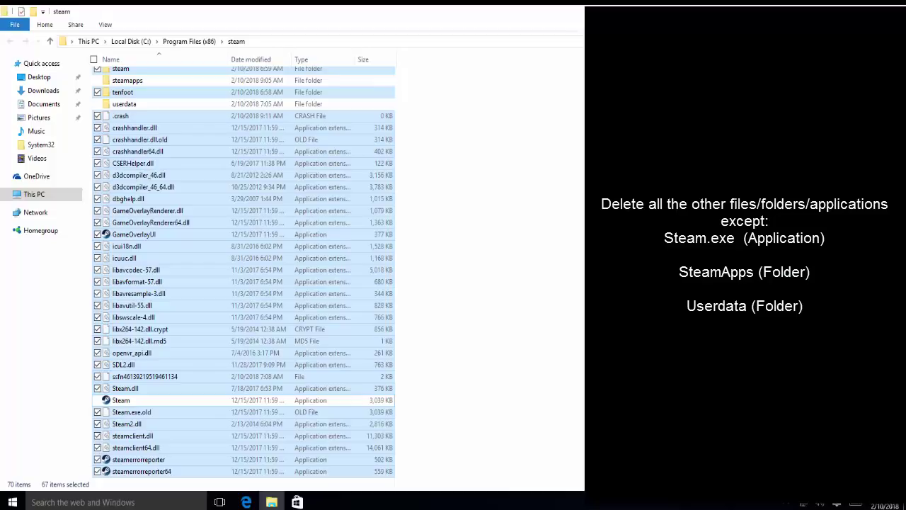
key("Delete")
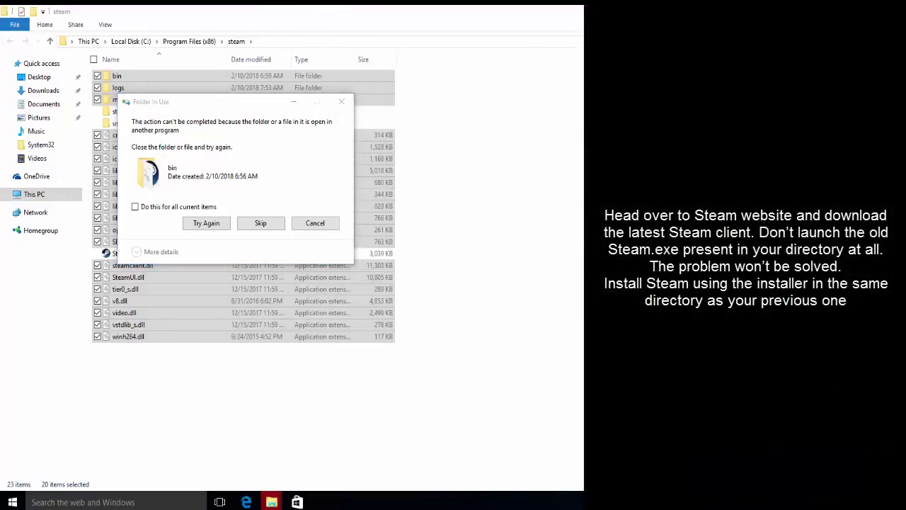
left_click(184, 228)
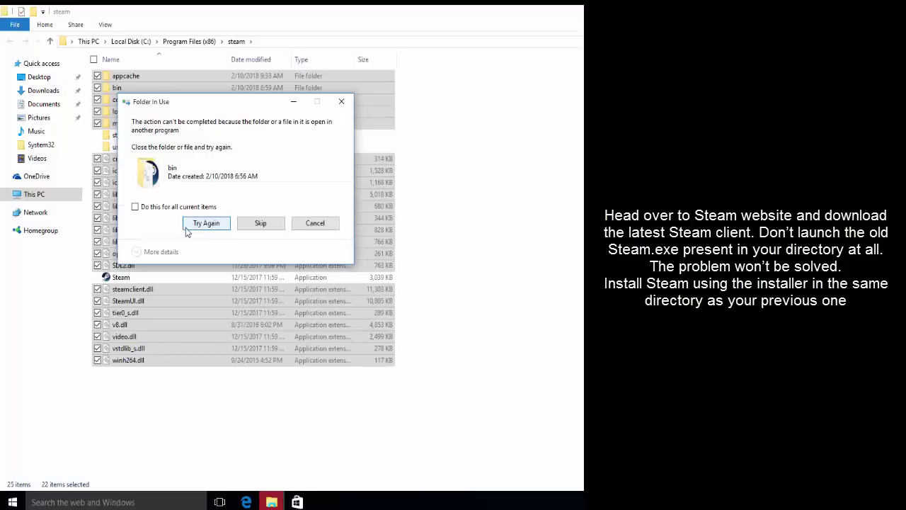
left_click(193, 224)
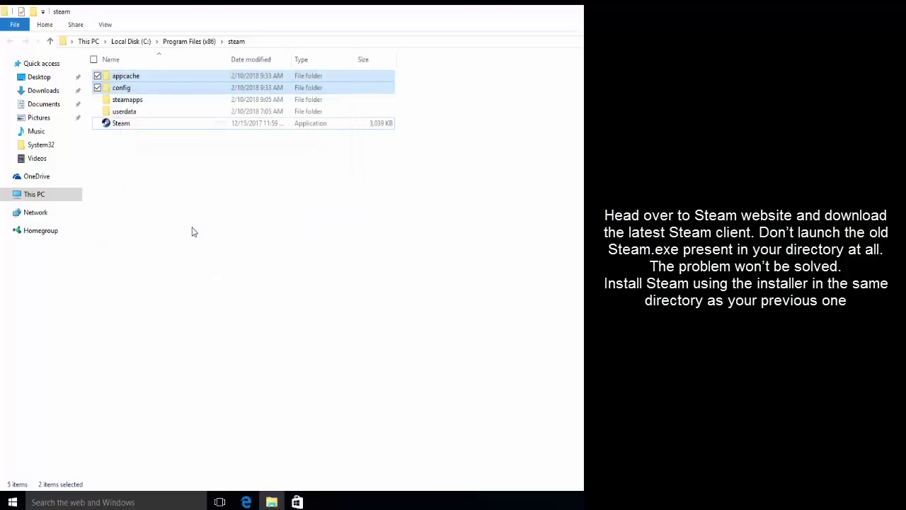
Clear the Explorer file selection and launch Microsoft Edge from the taskbar.
left_click(363, 338)
left_click(246, 502)
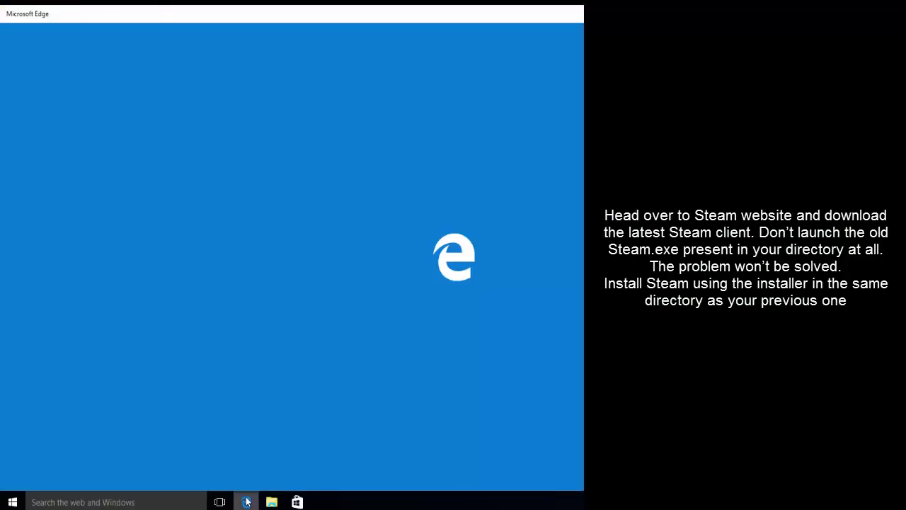